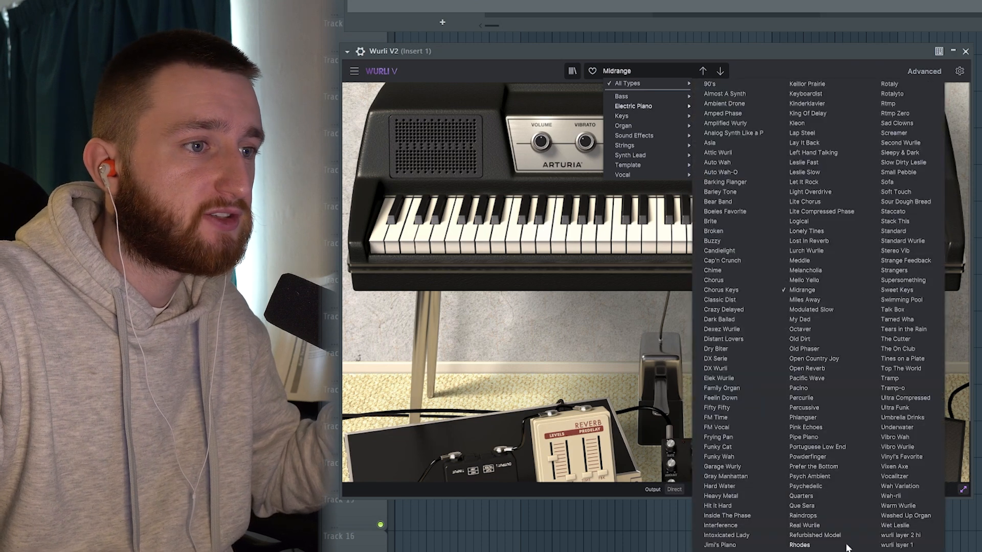
Load the Rhodes electric piano preset in Wurli V2.
{"action": "left_click", "coordinate": [839, 546]}
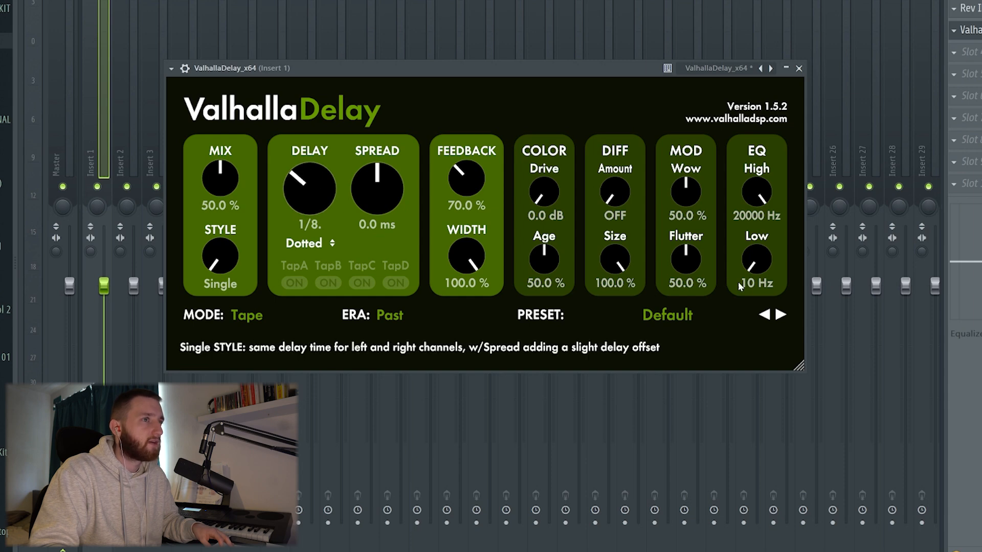
Load the 200 Cut preset in FabFilter Pro-Q 3 on Insert 1.
{"action": "double_click", "coordinate": [685, 260]}
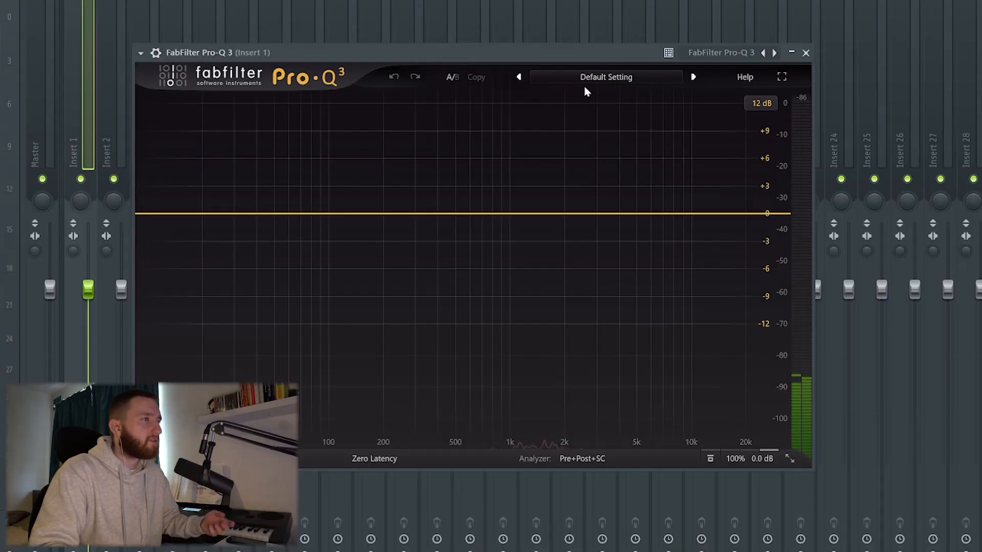
{"action": "left_click", "coordinate": [584, 77]}
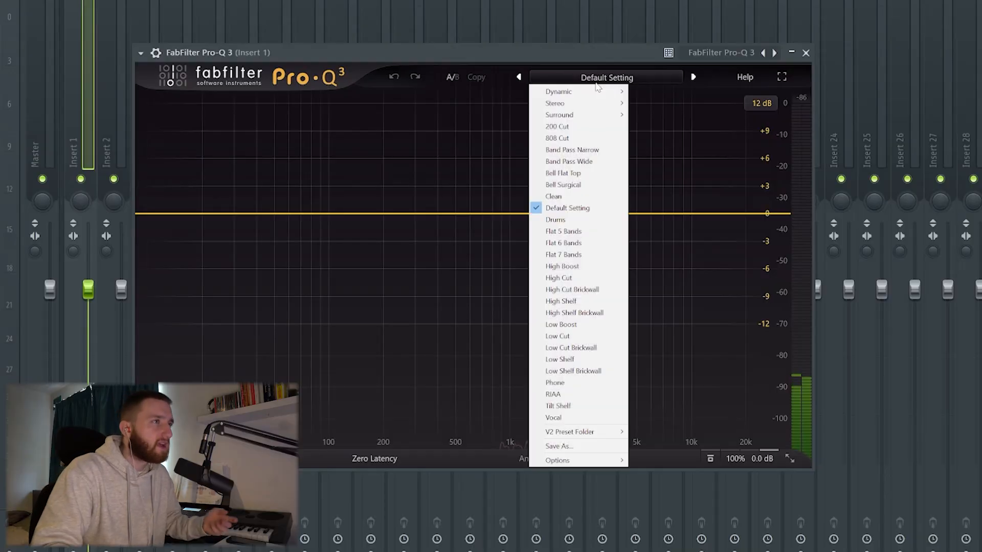
{"action": "left_click", "coordinate": [573, 127]}
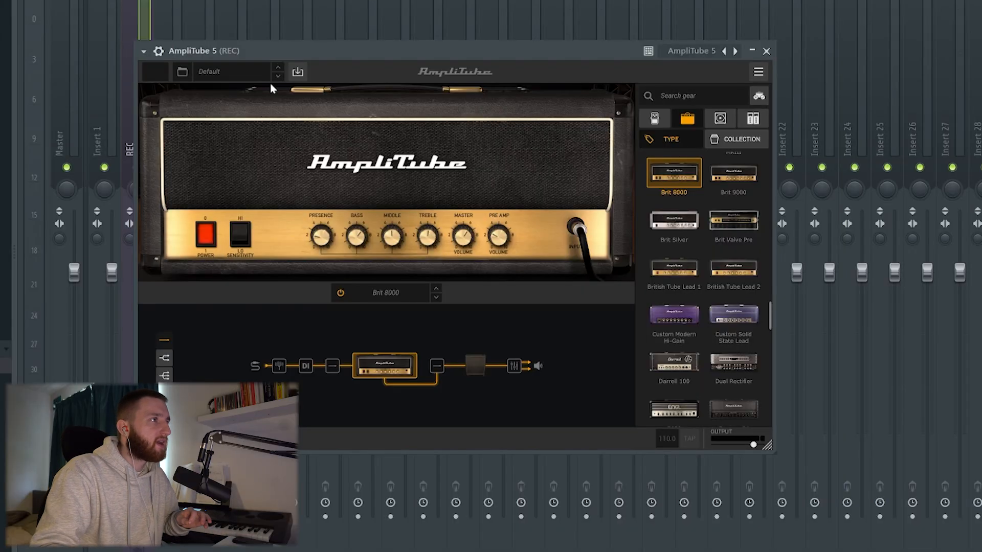
Filter the AmpliTube 5 preset browser to the Clean sound character and the Electric Guitar instrument.
{"action": "left_click", "coordinate": [237, 73]}
{"action": "mouse_move", "coordinate": [241, 113]}
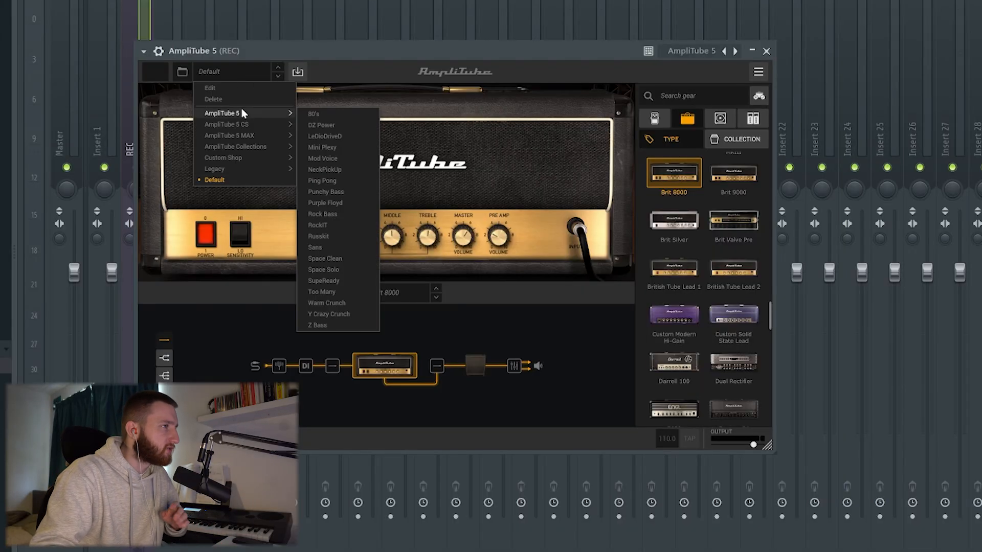
{"action": "left_click", "coordinate": [256, 76]}
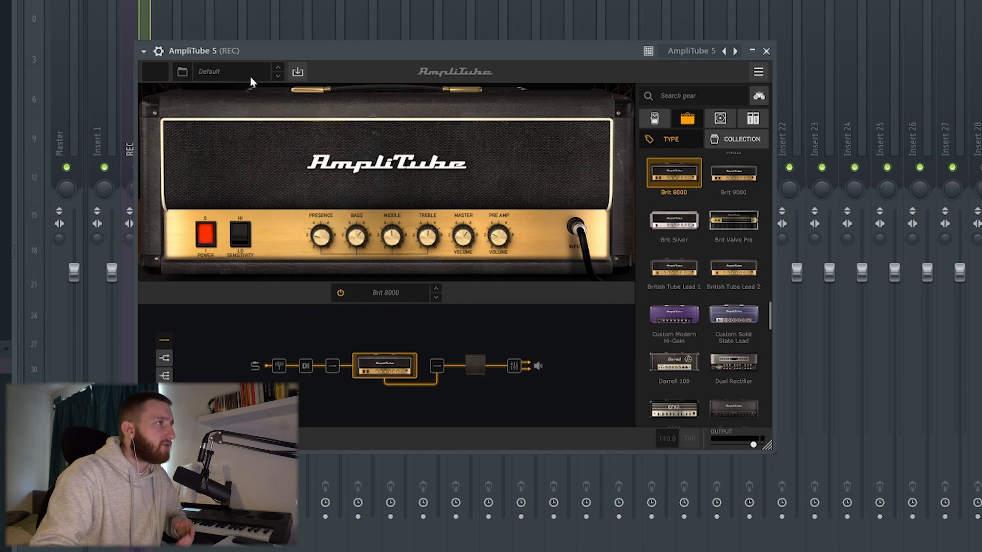
{"action": "left_click", "coordinate": [189, 71]}
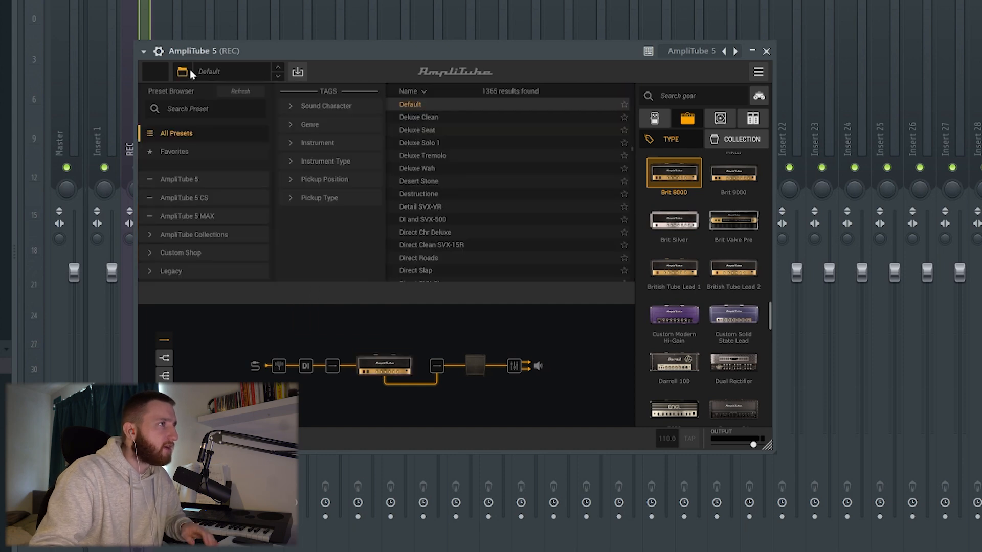
{"action": "left_click", "coordinate": [291, 106]}
{"action": "left_click", "coordinate": [313, 123]}
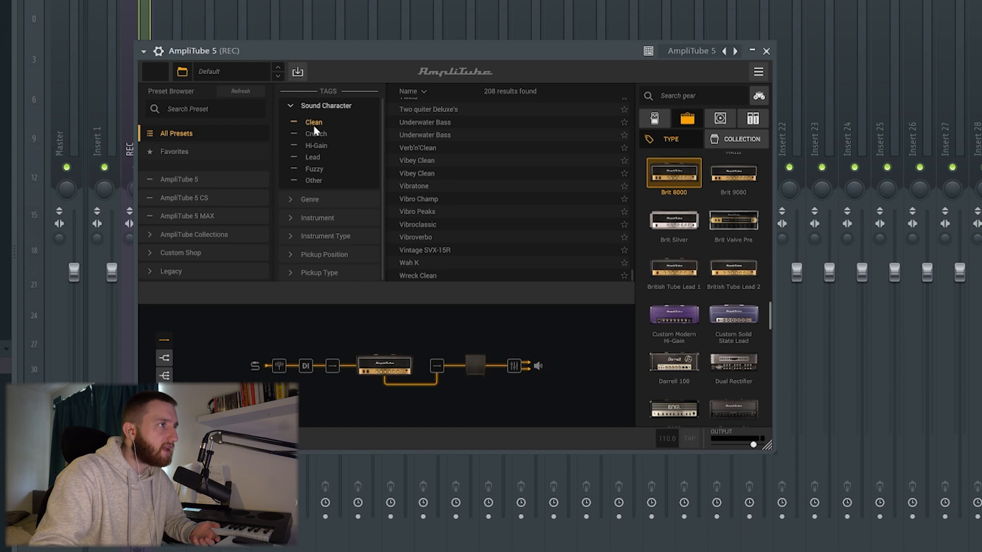
{"action": "left_click", "coordinate": [303, 219]}
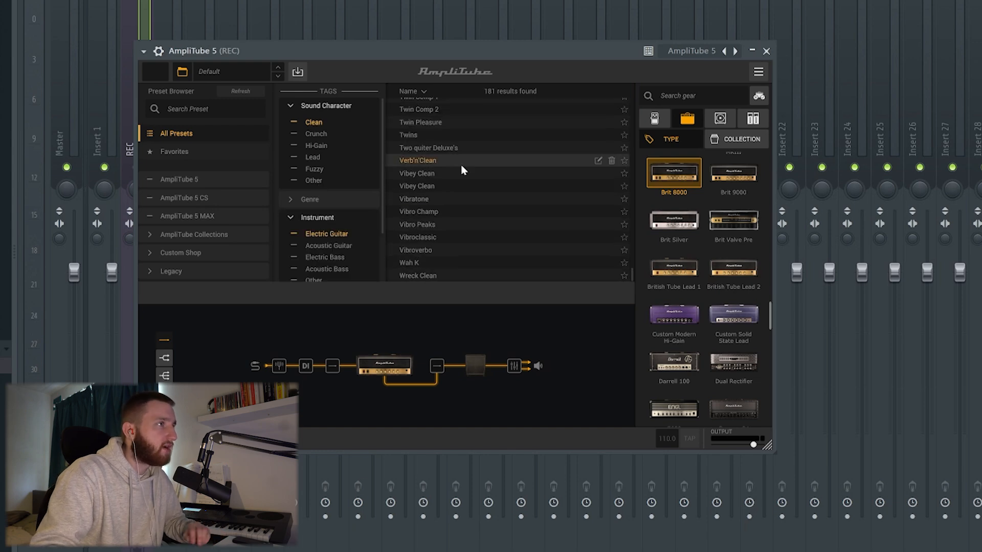
Load the Twin Comp 1 guitar preset from the filtered AmpliTube presets.
{"action": "scroll", "coordinate": [449, 185], "scroll_direction": "up", "scroll_amount": 3}
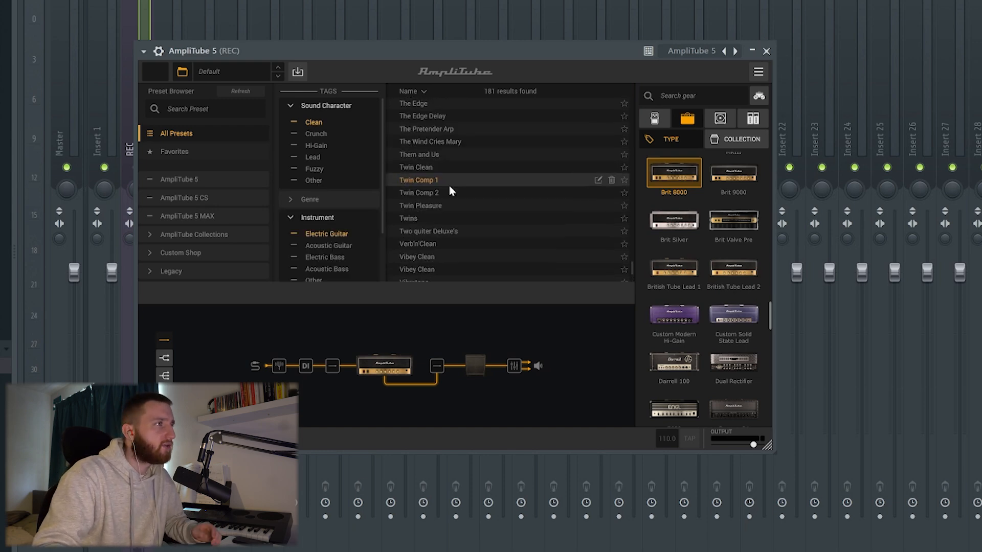
{"action": "double_click", "coordinate": [450, 184]}
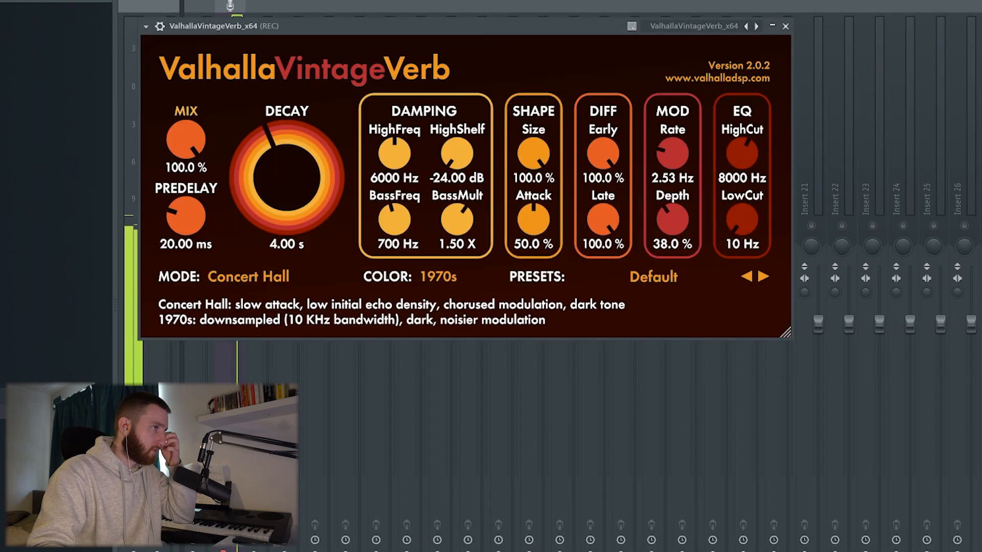
Load a different ValhallaVintageVerb preset on the REC track and lower the reverb mix.
{"action": "left_click", "coordinate": [649, 274]}
{"action": "mouse_move", "coordinate": [660, 506]}
{"action": "left_click", "coordinate": [798, 507]}
{"action": "left_click_drag", "start_coordinate": [192, 148], "coordinate": [192, 174]}
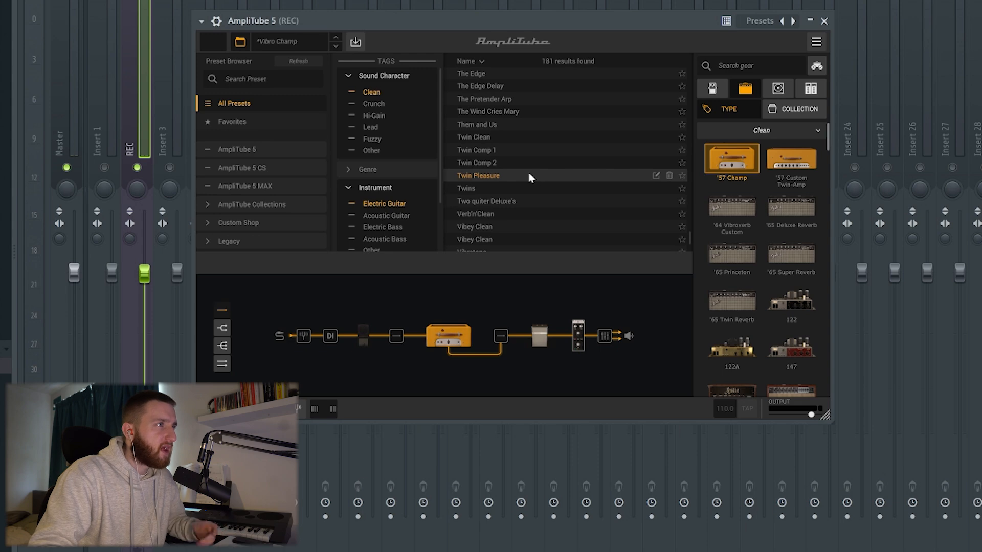
Try the SLD Clean 2 and Space Clean presets in AmpliTube and settle on Stereo Clean.
{"action": "scroll", "coordinate": [532, 177], "scroll_direction": "up", "scroll_amount": 2}
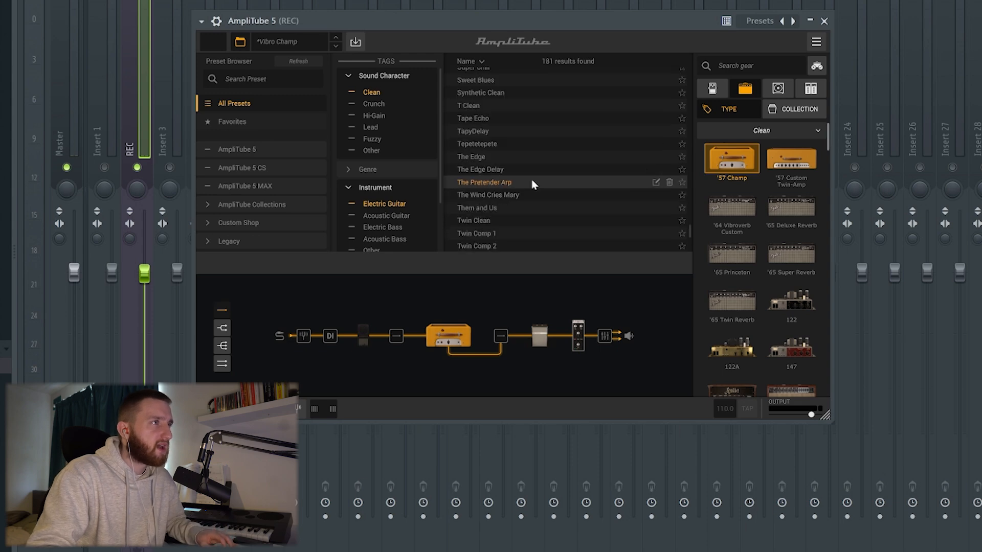
{"action": "scroll", "coordinate": [529, 185], "scroll_direction": "up", "scroll_amount": 7}
{"action": "left_click", "coordinate": [537, 179]}
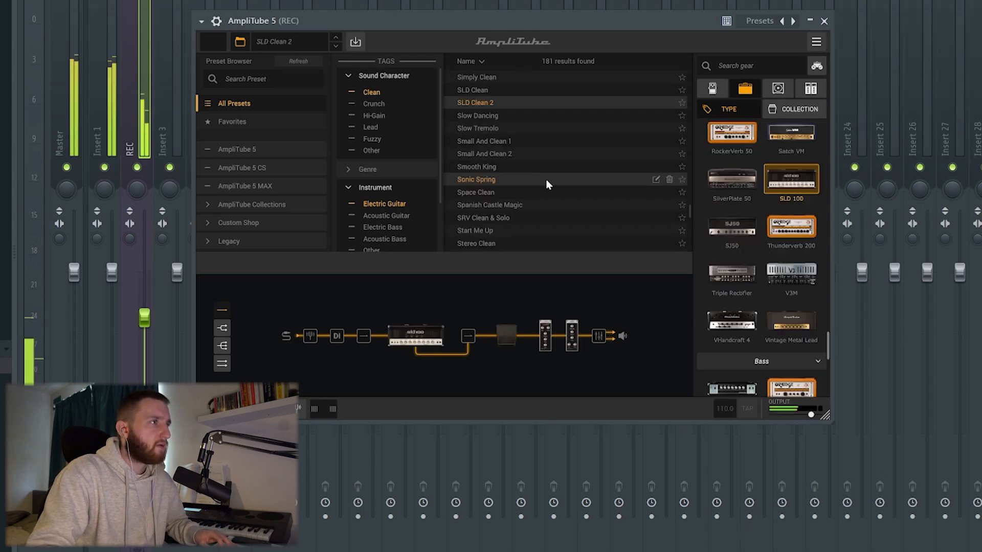
{"action": "scroll", "coordinate": [549, 178], "scroll_direction": "down", "scroll_amount": 2}
{"action": "left_click", "coordinate": [507, 192]}
{"action": "scroll", "coordinate": [511, 194], "scroll_direction": "down", "scroll_amount": 3}
{"action": "scroll", "coordinate": [513, 198], "scroll_direction": "down", "scroll_amount": 3}
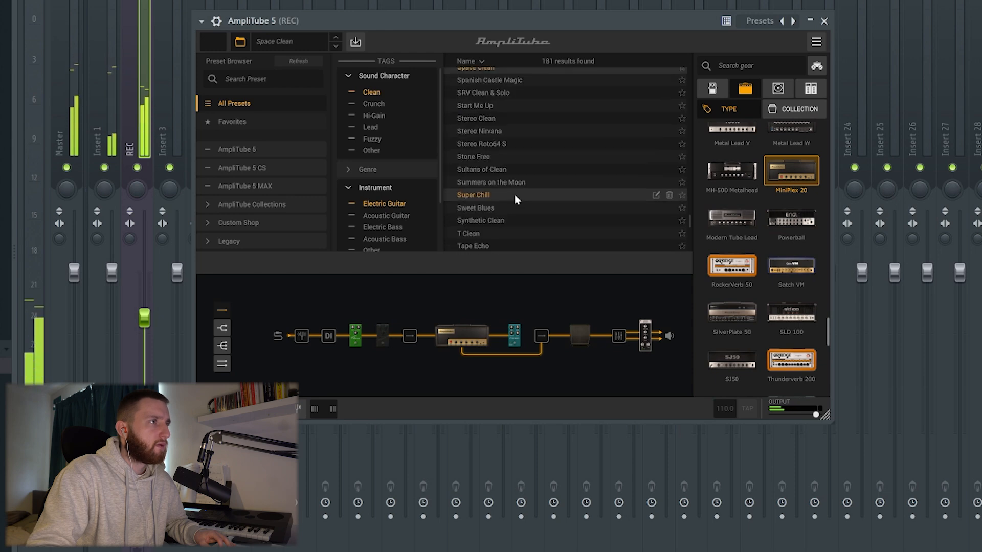
{"action": "left_click", "coordinate": [496, 119]}
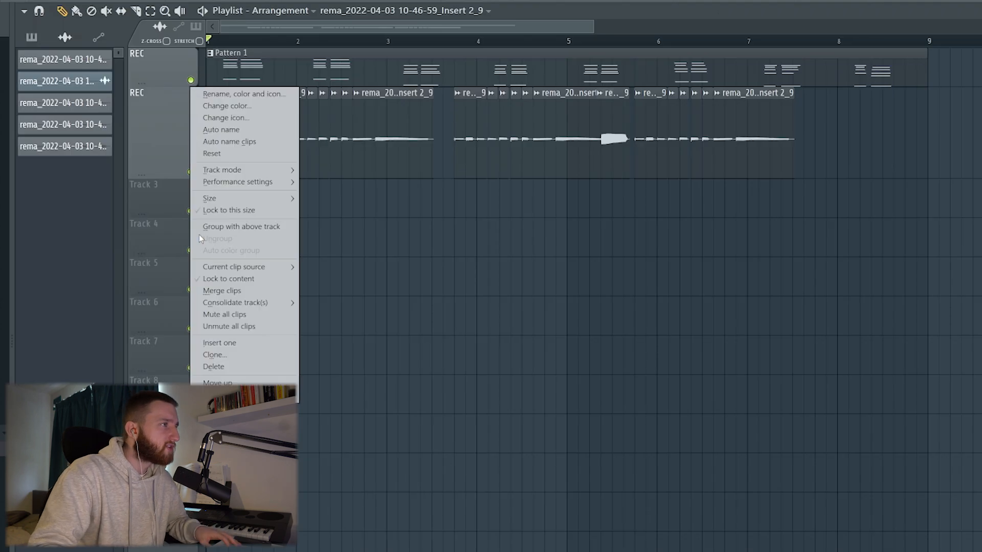
Consolidate the recorded guitar clips on the REC playlist track.
{"action": "left_click", "coordinate": [319, 305]}
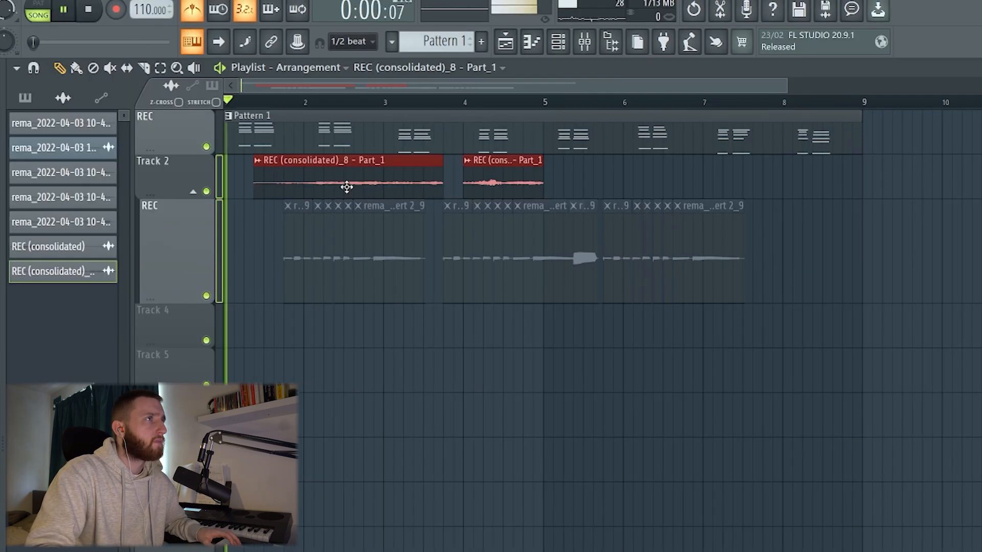
Duplicate the two consolidated guitar clips along Track 2 and trim the start of the short clip at bar 4.
{"action": "key", "text": "ctrl+b"}
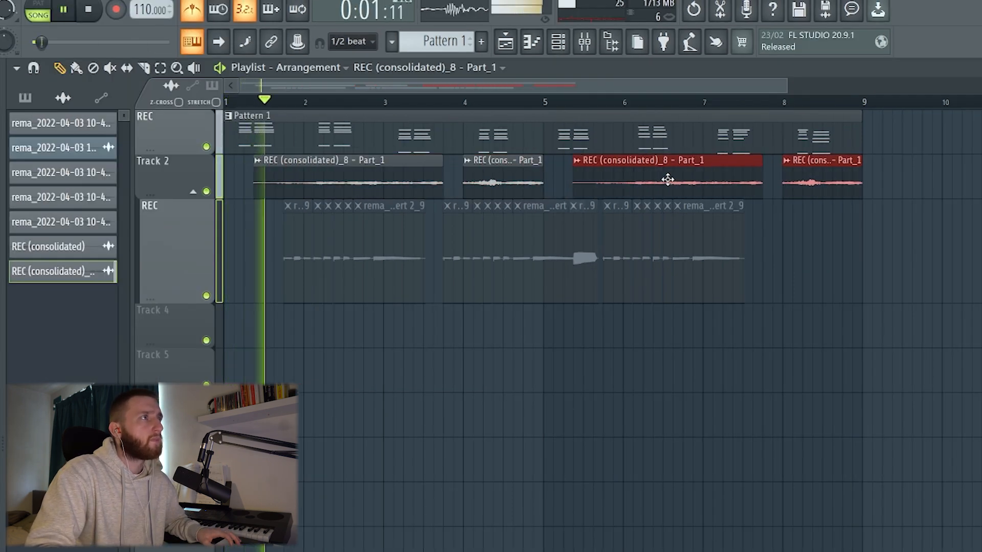
{"action": "left_click", "coordinate": [909, 246]}
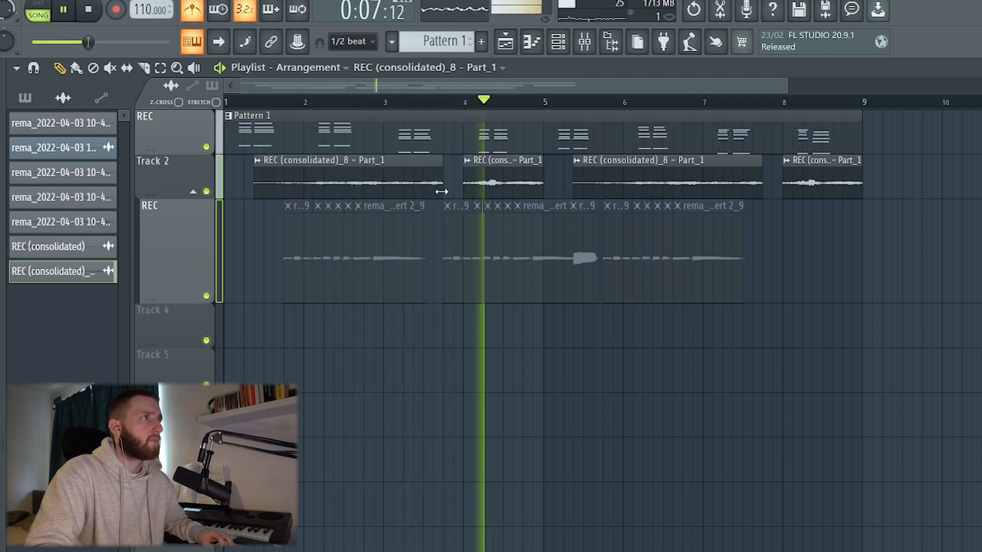
{"action": "left_click_drag", "start_coordinate": [464, 193], "coordinate": [494, 192]}
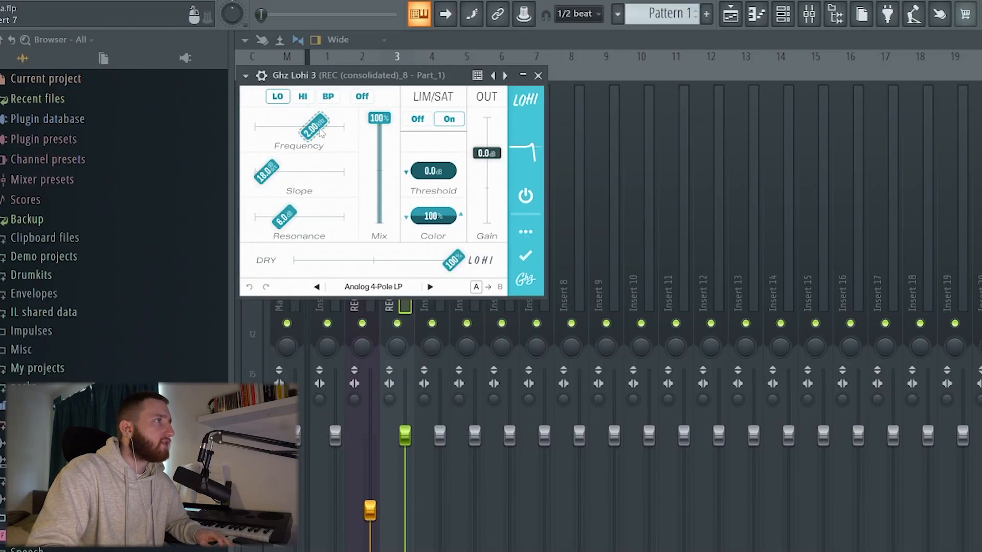
Set the consolidated guitar's VintageVerb to 83.6% mix, 1.08 s decay and 440 Hz low cut, with a smaller size.
{"action": "left_click", "coordinate": [538, 76]}
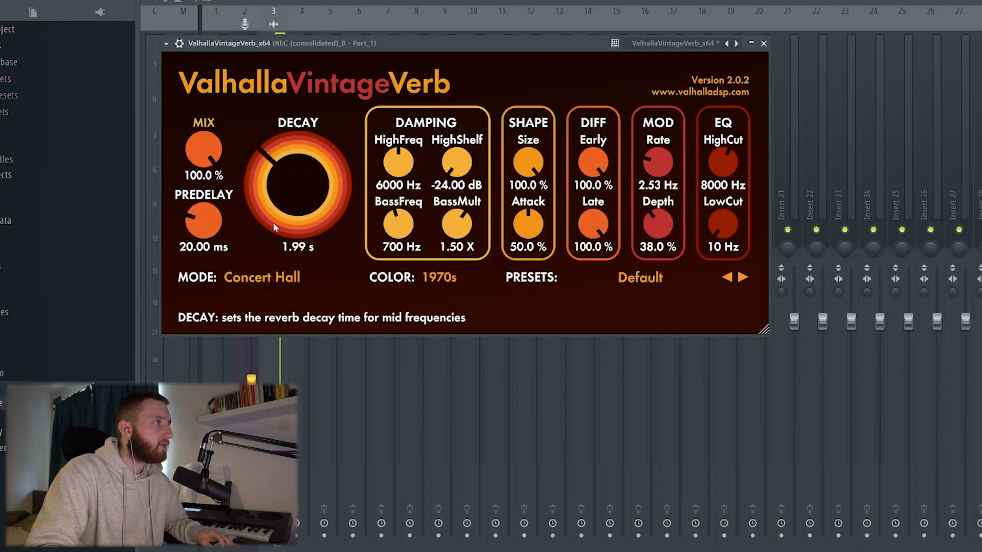
{"action": "left_click_drag", "start_coordinate": [210, 187], "coordinate": [210, 188]}
{"action": "left_click_drag", "start_coordinate": [271, 200], "coordinate": [261, 212]}
{"action": "left_click_drag", "start_coordinate": [723, 225], "coordinate": [710, 203]}
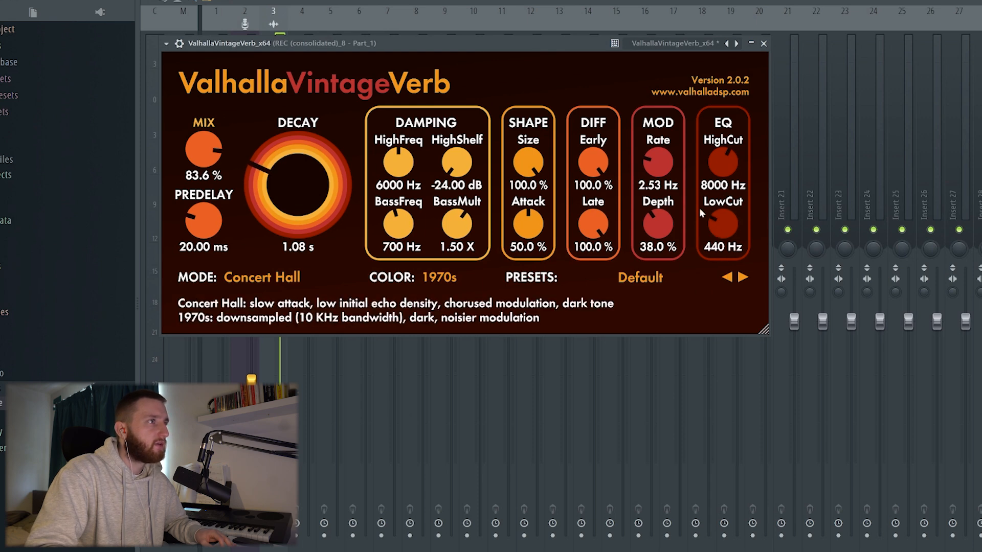
{"action": "left_click_drag", "start_coordinate": [532, 168], "coordinate": [530, 205]}
{"action": "left_click", "coordinate": [764, 43]}
{"action": "left_click", "coordinate": [591, 75]}
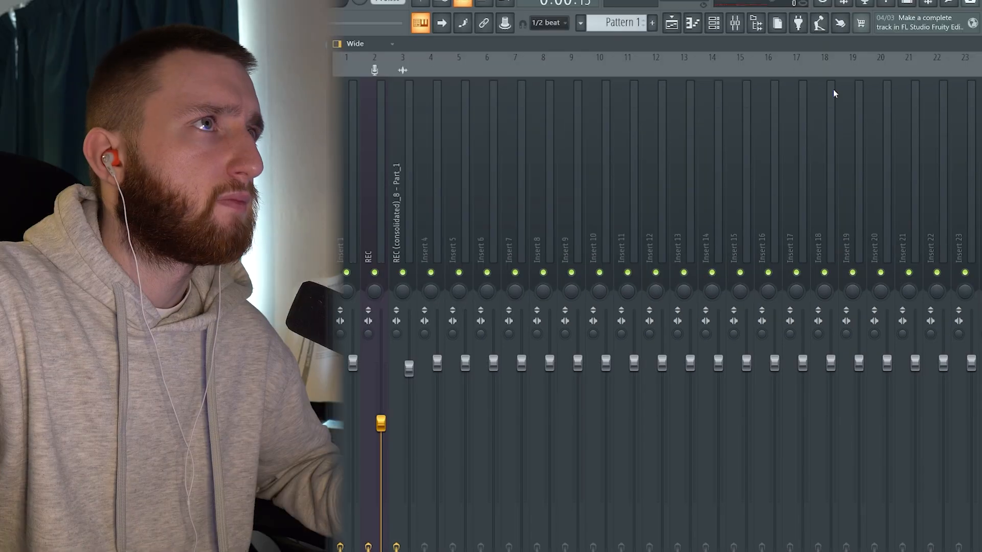
Raise the time-stretching pitch of the reversed consolidated guitar clip on Track 2.
{"action": "key", "text": "F5"}
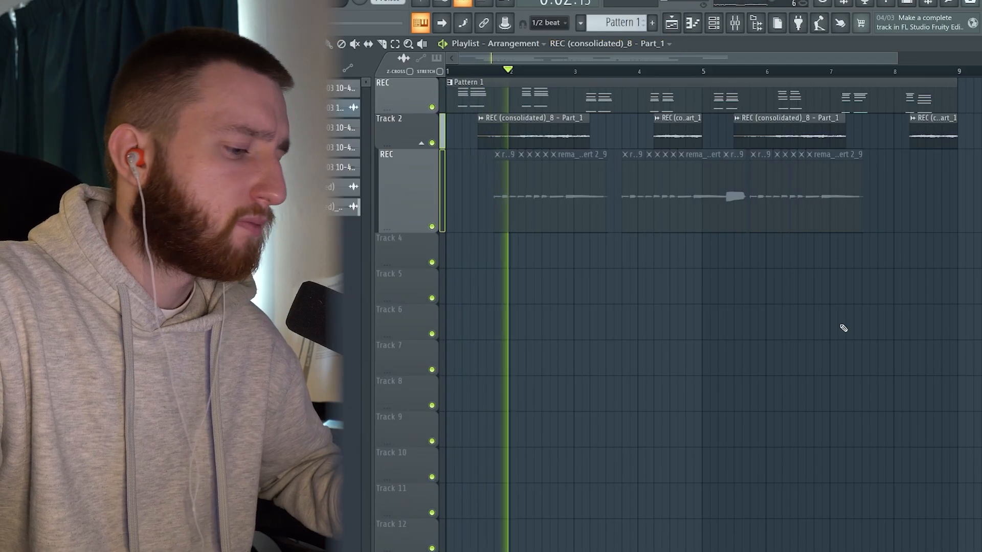
{"action": "double_click", "coordinate": [526, 140]}
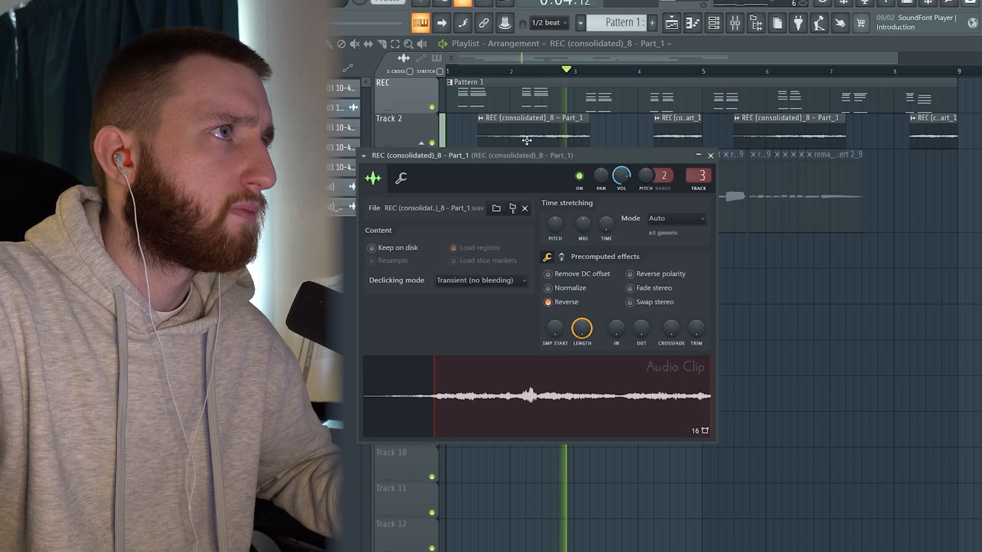
{"action": "left_click_drag", "start_coordinate": [555, 225], "coordinate": [548, 213]}
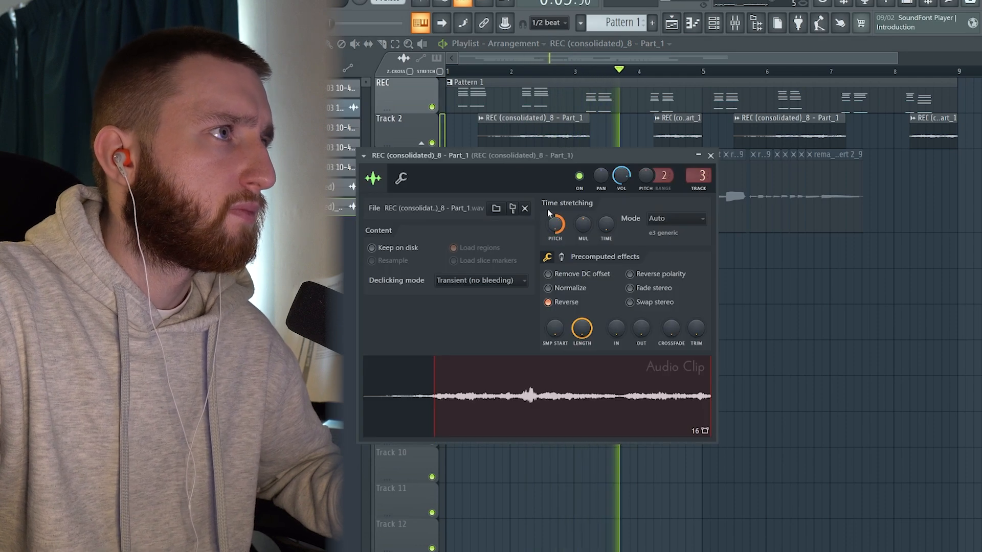
{"action": "left_click", "coordinate": [711, 155]}
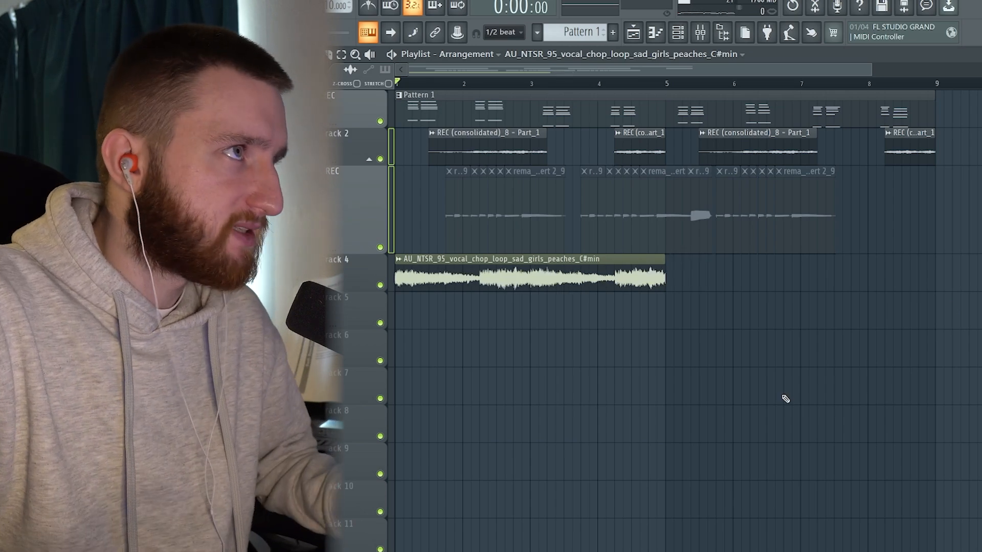
Trim the start of the vocal chop loop on Track 4 to the middle of bar 1.
{"action": "key", "text": "space"}
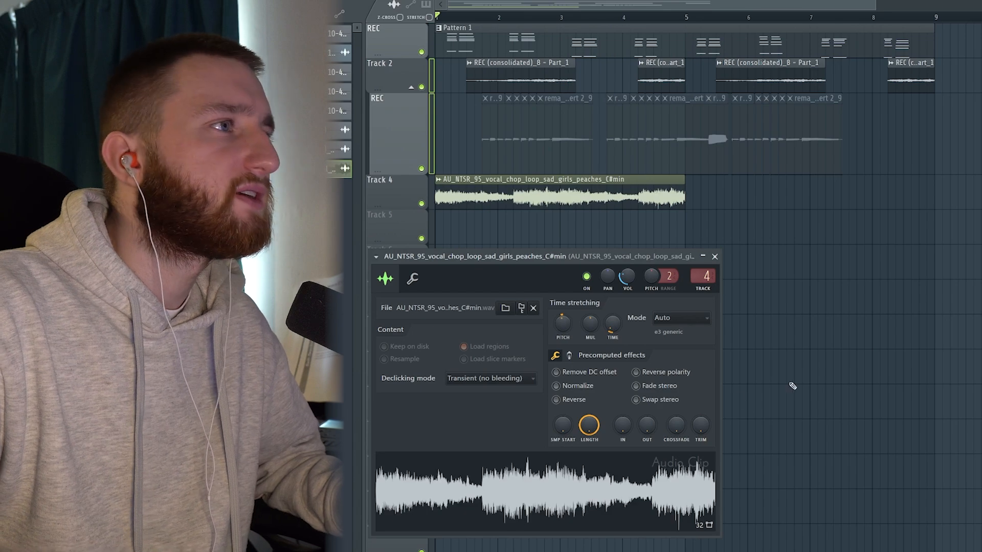
{"action": "left_click", "coordinate": [715, 257]}
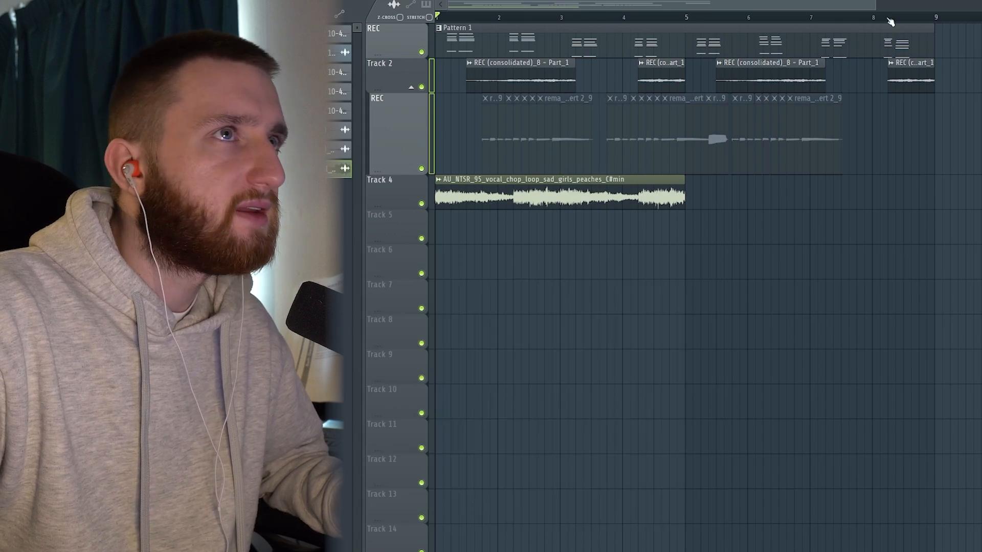
{"action": "left_click_drag", "start_coordinate": [876, 6], "coordinate": [629, 8]}
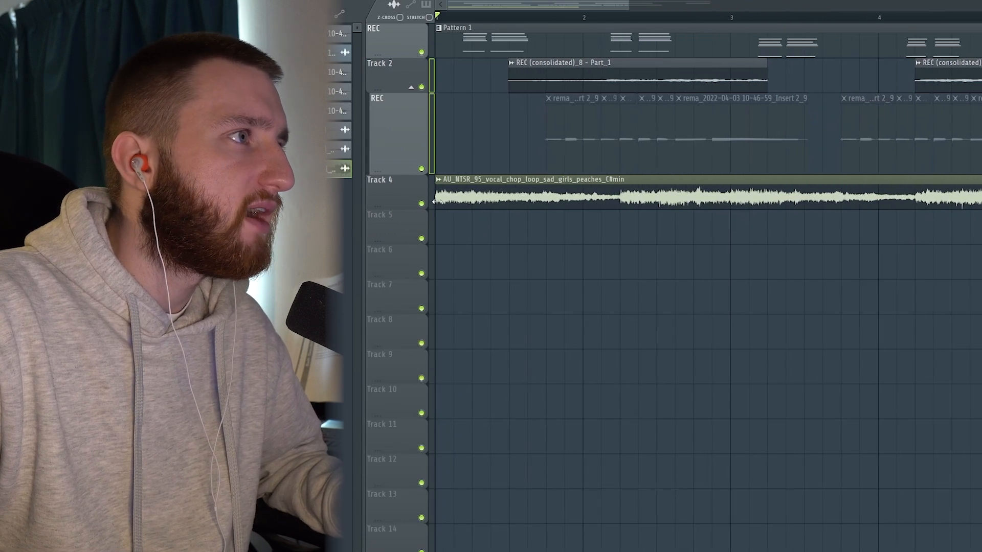
{"action": "left_click_drag", "start_coordinate": [436, 201], "coordinate": [464, 200]}
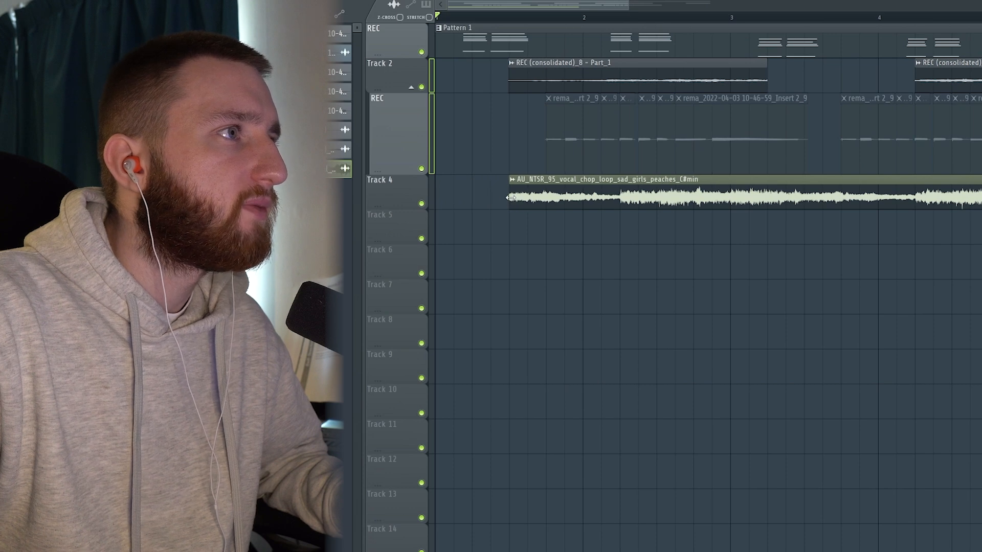
{"action": "key", "text": "space"}
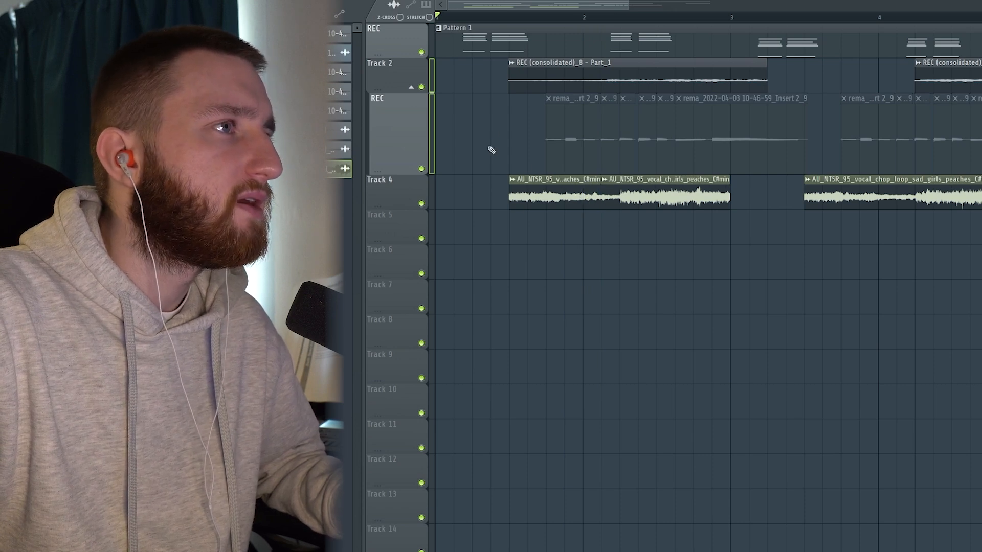
Move the second vocal chop slice down to Track 5, mute that track and play back the arrangement.
{"action": "left_click_drag", "start_coordinate": [646, 197], "coordinate": [645, 231]}
{"action": "left_click", "coordinate": [421, 239]}
{"action": "key", "text": "space"}
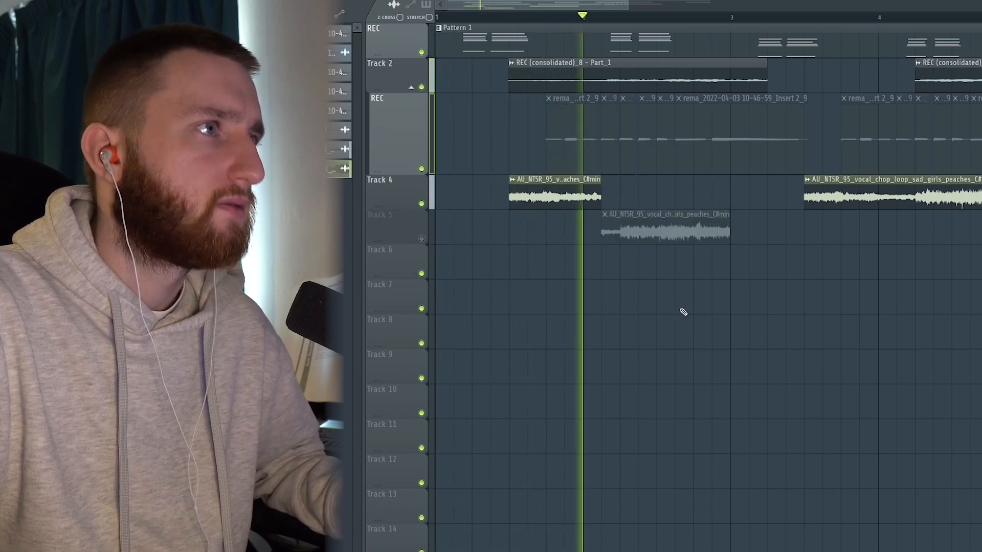
{"action": "key", "text": "space"}
{"action": "left_click_drag", "start_coordinate": [602, 240], "coordinate": [712, 194]}
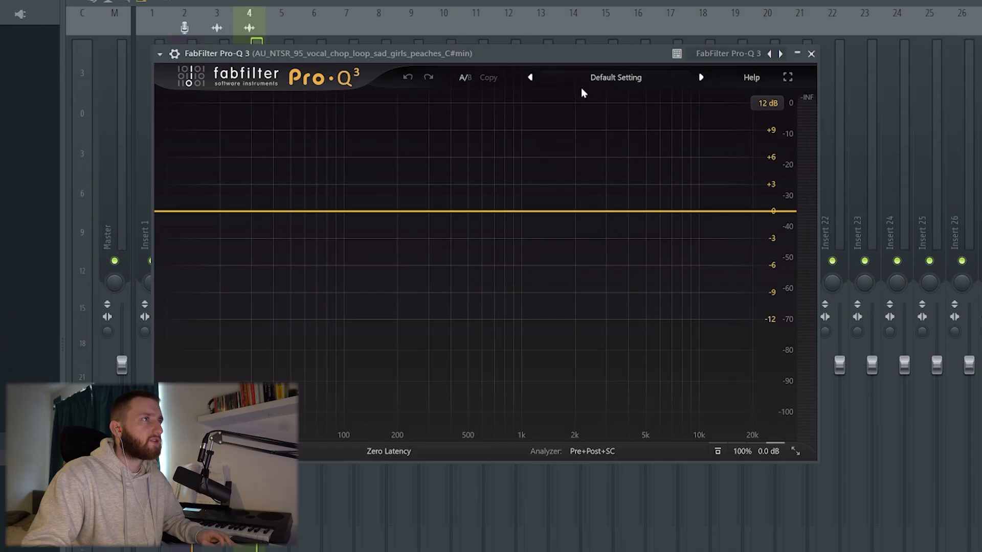
Load the Band Pass Narrow preset in Pro-Q 3 on the vocal chop's mixer track.
{"action": "left_click", "coordinate": [605, 82]}
{"action": "left_click", "coordinate": [594, 148]}
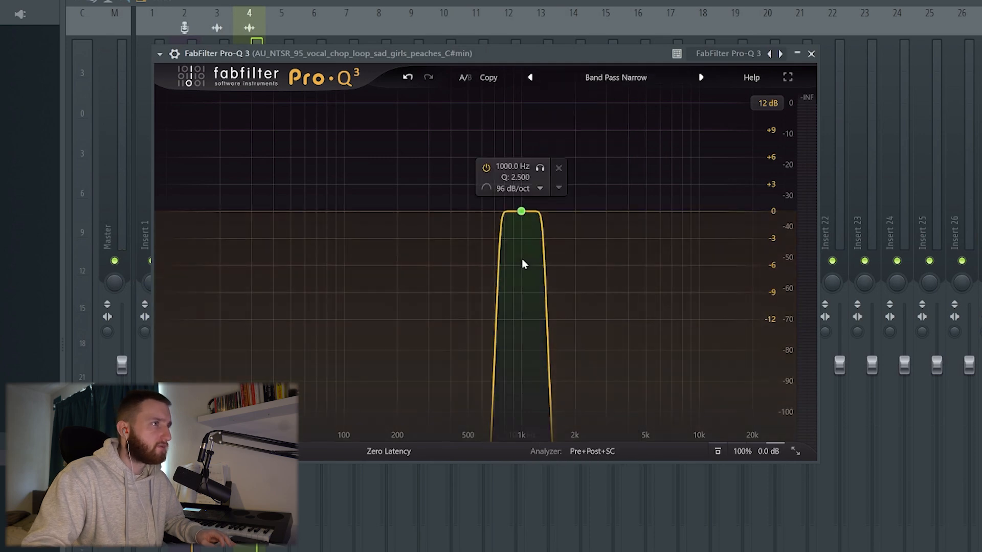
Set ValhallaVintageVerb on the vocal chop's mixer track to a 71.2% mix and 1.69 s decay, and raise its low cut.
{"action": "scroll", "coordinate": [521, 258], "scroll_direction": "down", "scroll_amount": 4}
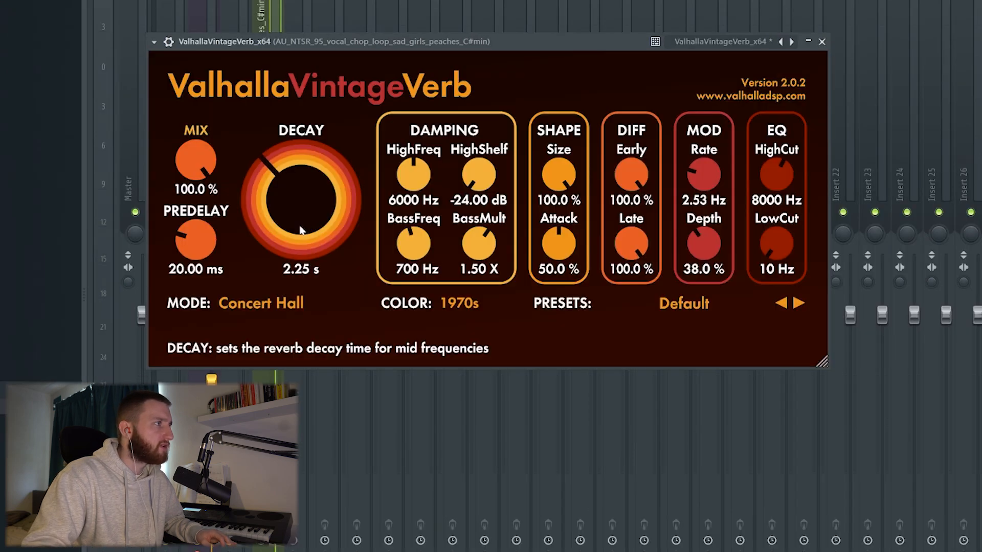
{"action": "left_click_drag", "start_coordinate": [196, 160], "coordinate": [173, 229]}
{"action": "left_click_drag", "start_coordinate": [298, 213], "coordinate": [306, 241]}
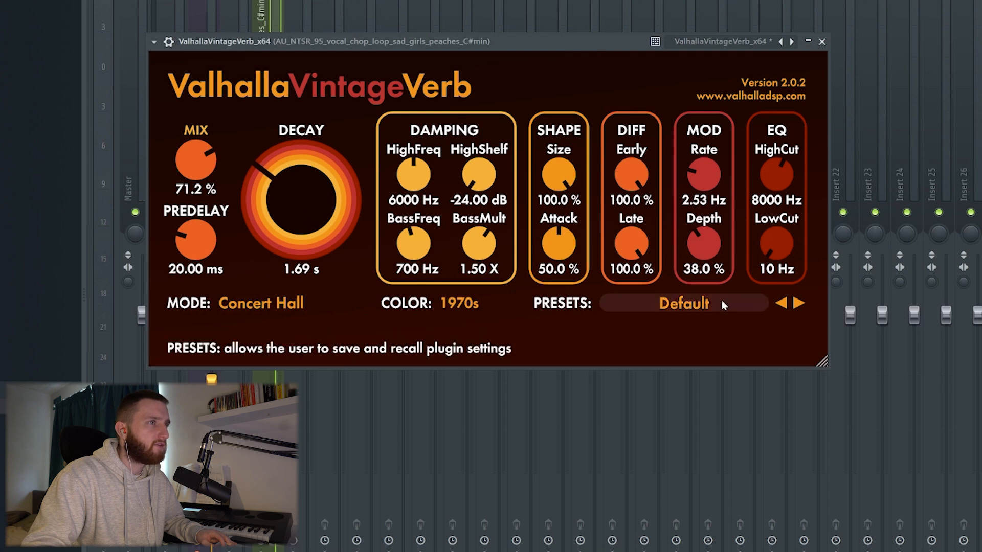
{"action": "left_click_drag", "start_coordinate": [776, 244], "coordinate": [761, 209]}
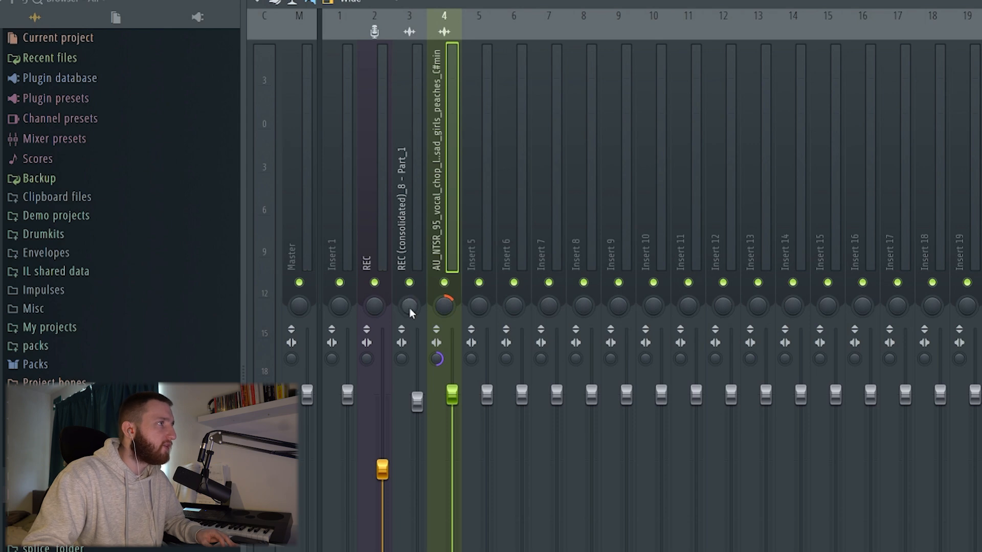
Pan the consolidated guitar's mixer track to the left and select the last vocal chop slice on Track 4.
{"action": "left_click_drag", "start_coordinate": [410, 308], "coordinate": [410, 312]}
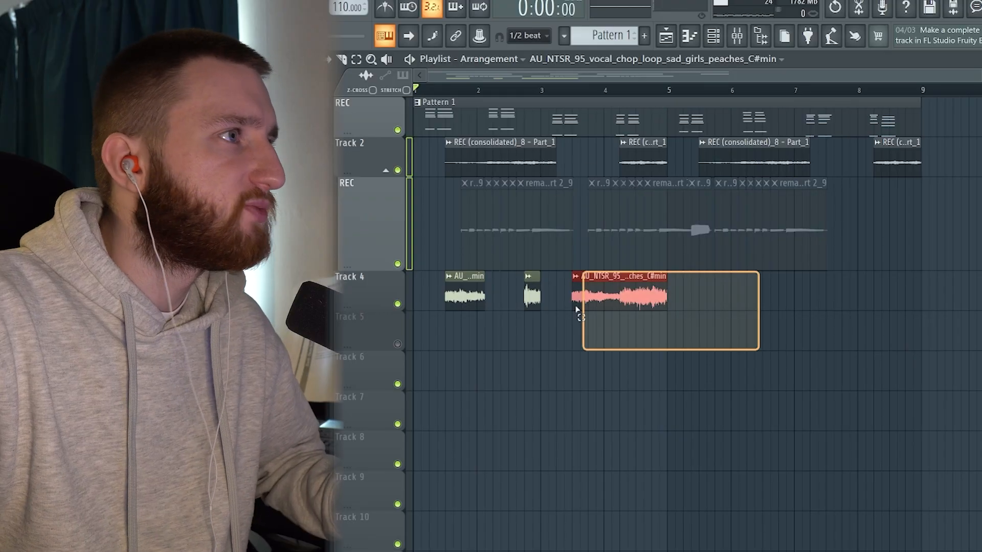
{"action": "left_click_drag", "start_coordinate": [577, 309], "coordinate": [727, 302]}
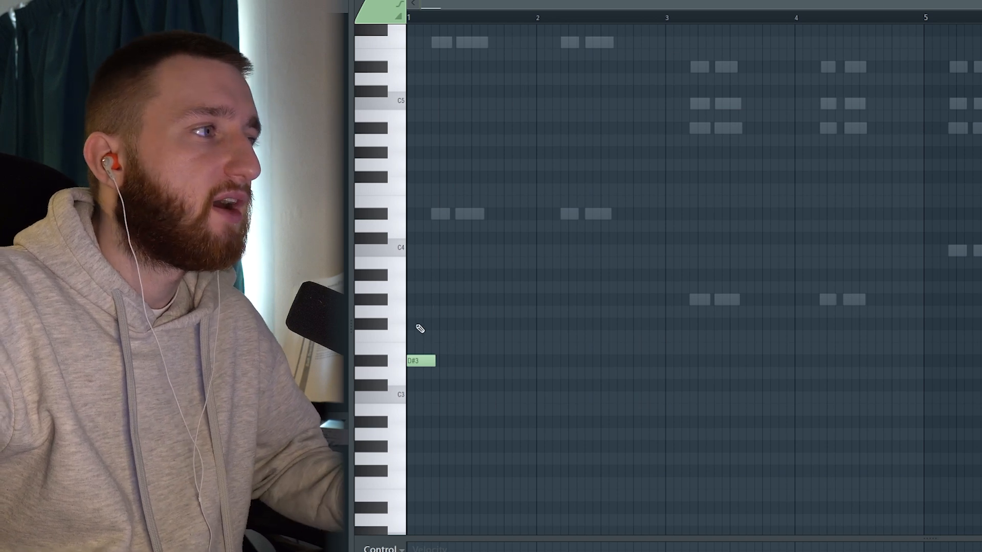
Try moving the test note at the start of the piano roll up to F#3 while the chords play.
{"action": "key", "text": "space"}
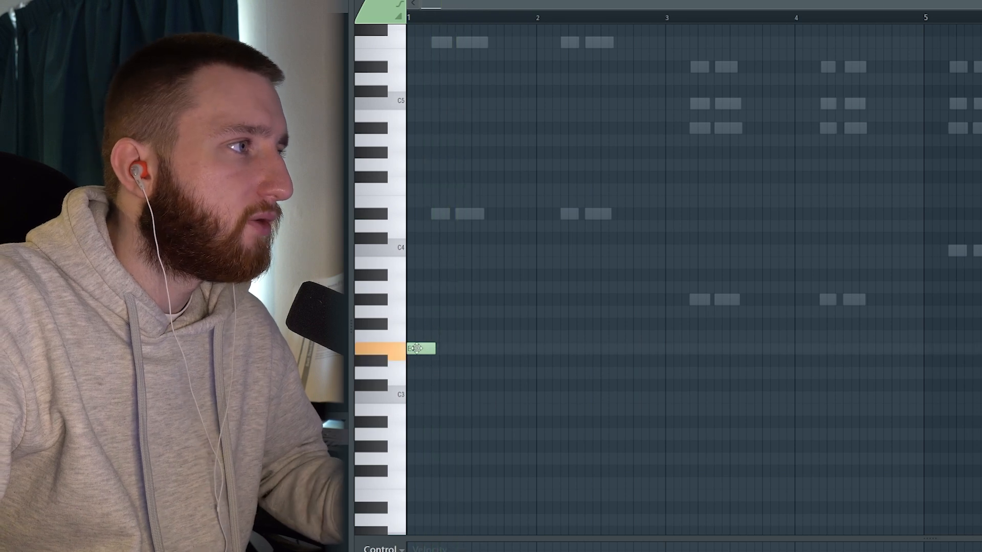
{"action": "left_click_drag", "start_coordinate": [413, 346], "coordinate": [418, 325]}
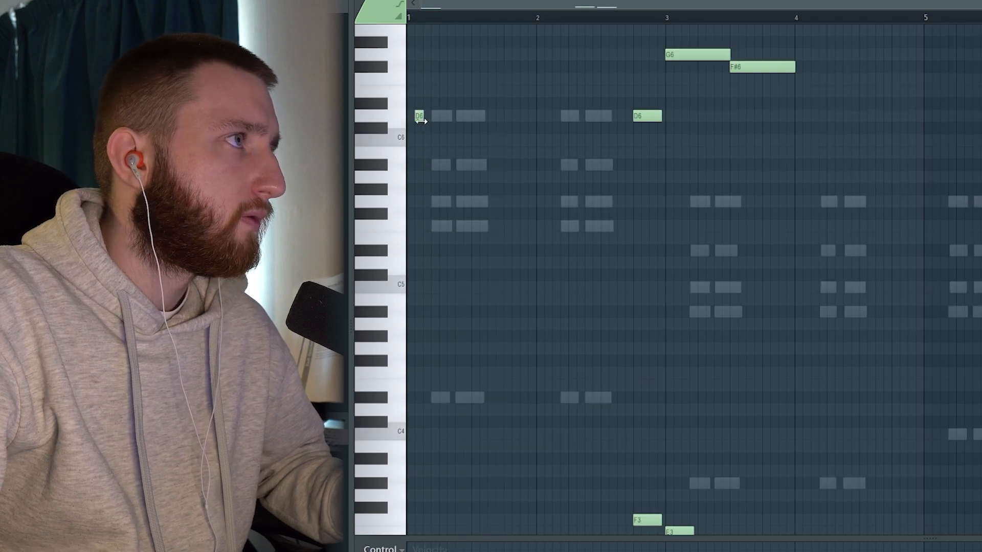
Draw short D6 notes in line with the chords in bars 1 and 2.
{"action": "left_click", "coordinate": [434, 117]}
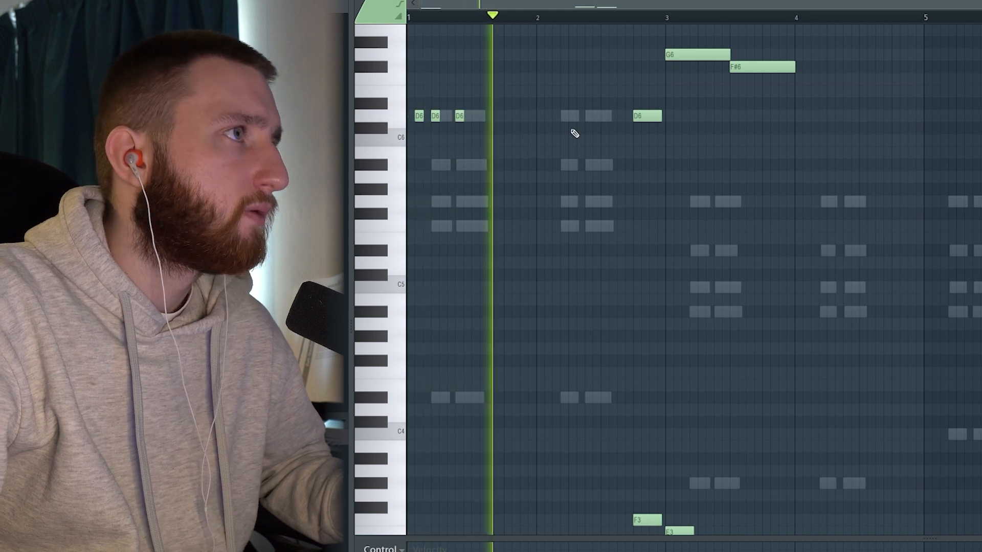
{"action": "left_click", "coordinate": [604, 116]}
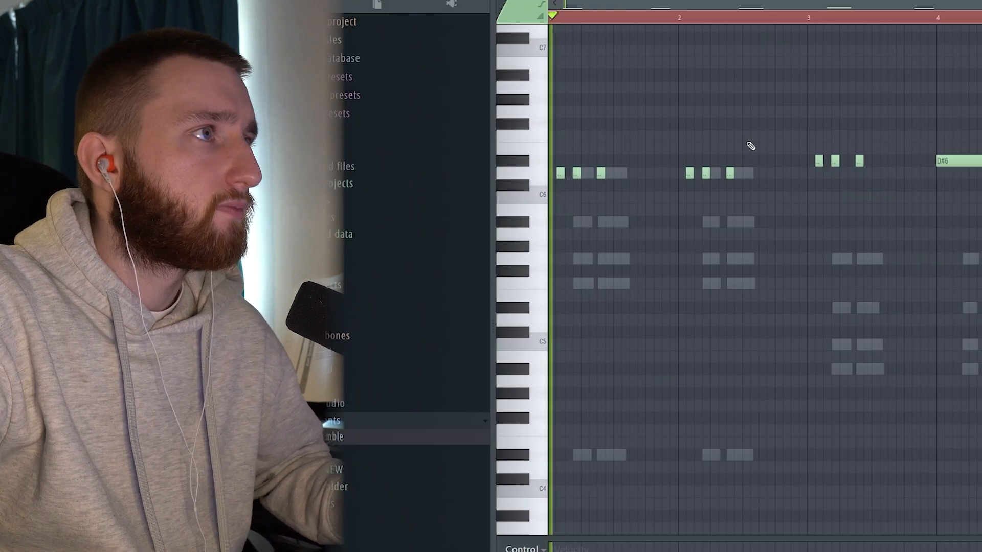
Lower the three short D#6 notes in bar 3 by five semitones to A#5 and clear the selection.
{"action": "left_click_drag", "start_coordinate": [779, 160], "coordinate": [866, 166]}
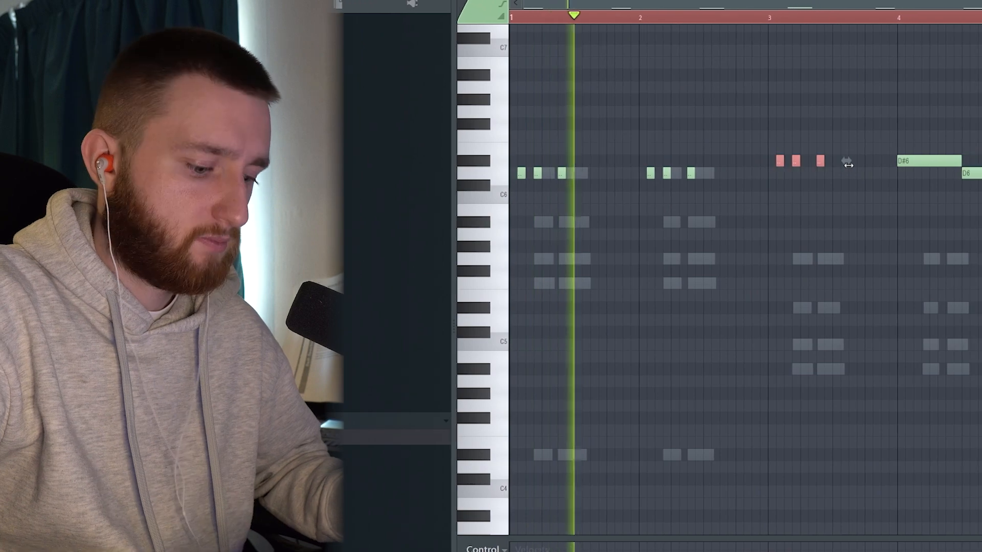
{"action": "key", "text": "Down"}
{"action": "key", "text": "Down"}
{"action": "key", "text": "Down"}
{"action": "key", "text": "Down"}
{"action": "key", "text": "Down"}
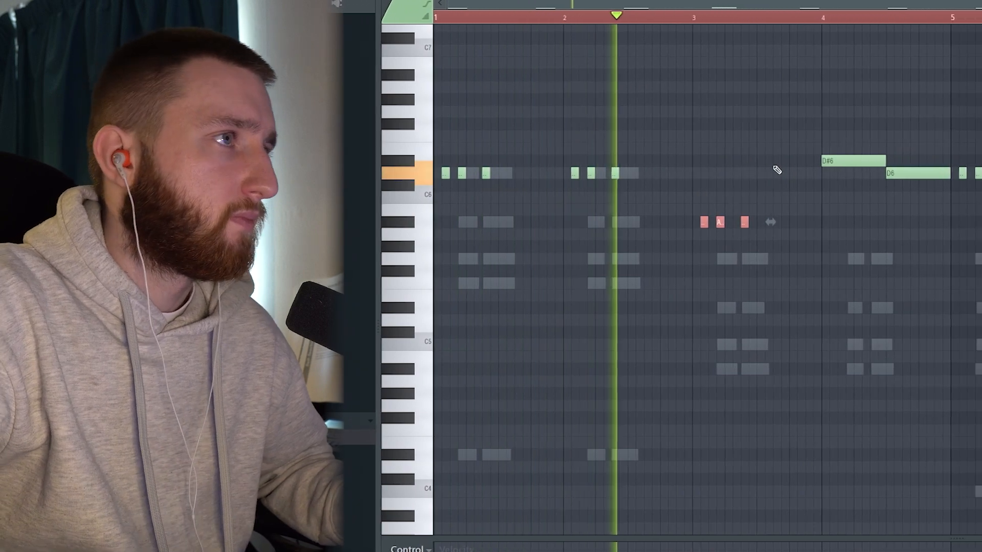
{"action": "left_click", "coordinate": [757, 167], "text": "ctrl"}
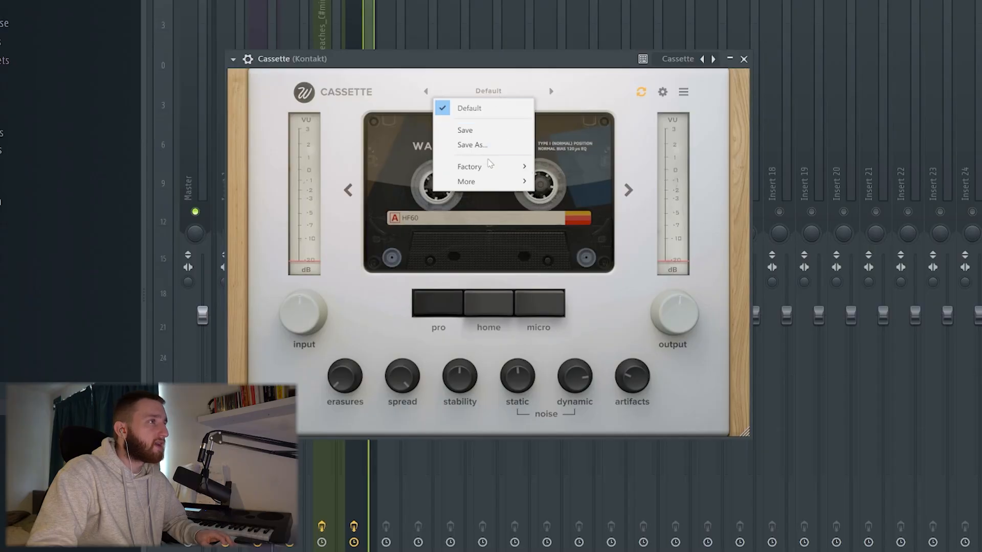
Load a factory preset in Cassette and the Clean Chorus preset in Rev PLATE-140 on the Kontakt mixer track.
{"action": "mouse_move", "coordinate": [497, 167]}
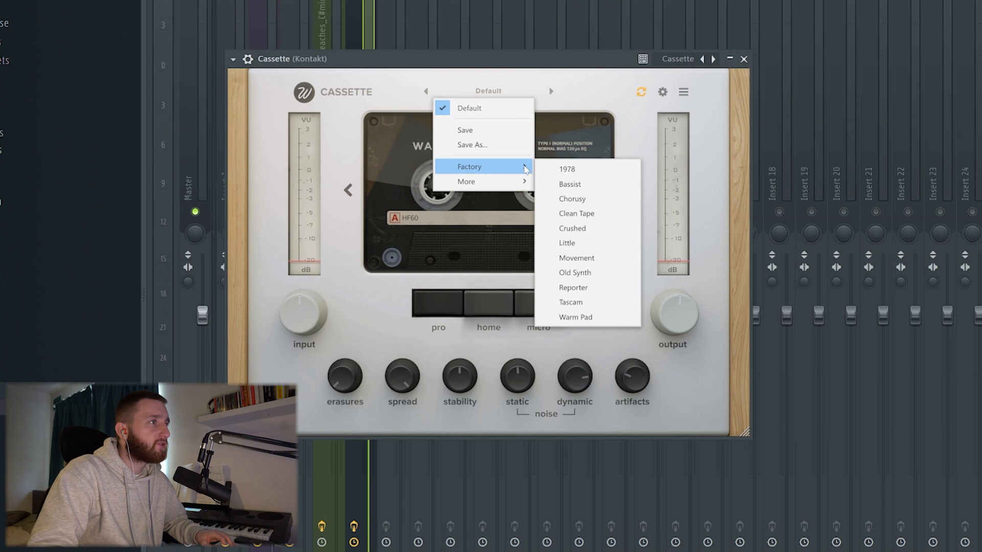
{"action": "left_click", "coordinate": [602, 235]}
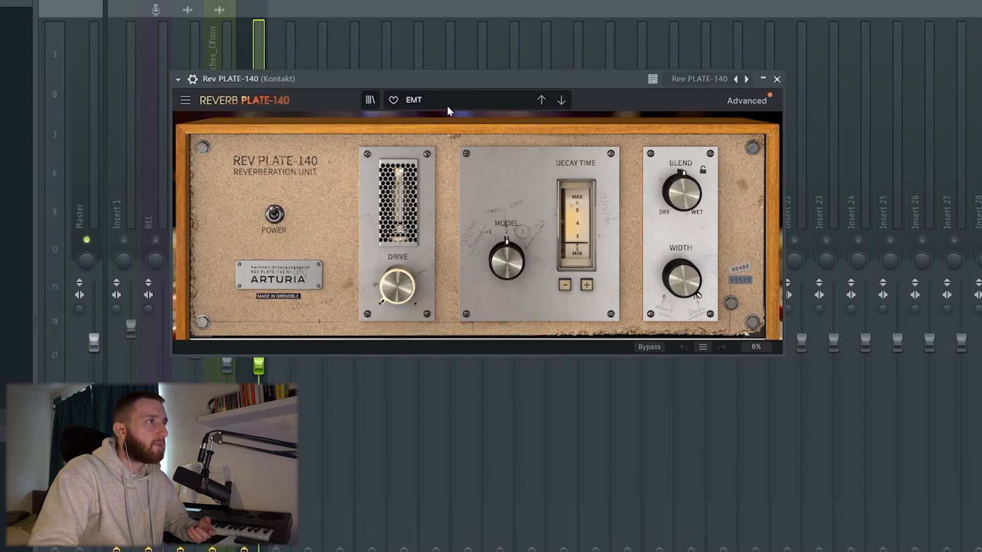
{"action": "left_click", "coordinate": [447, 106]}
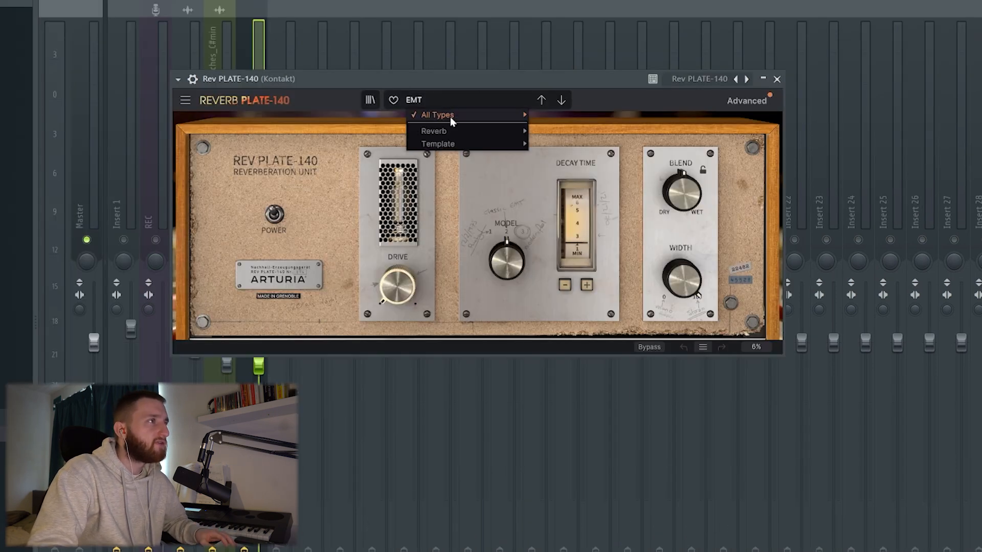
{"action": "mouse_move", "coordinate": [455, 130]}
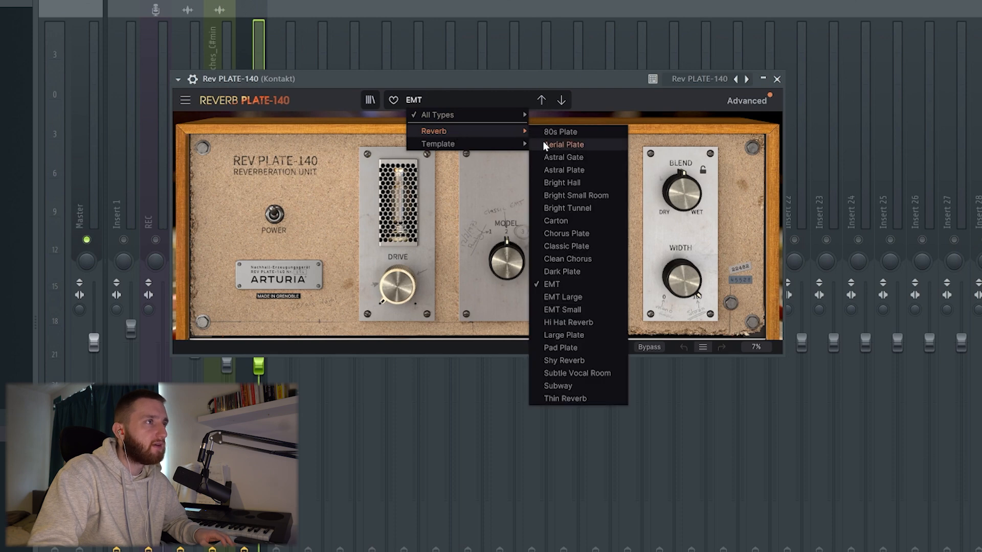
{"action": "left_click", "coordinate": [582, 259]}
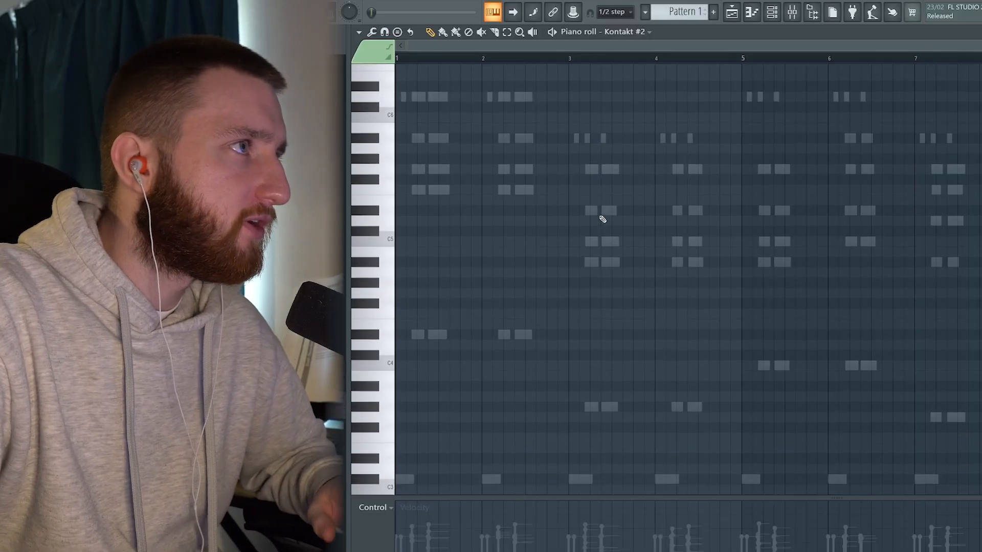
{"action": "scroll", "coordinate": [602, 219], "scroll_direction": "down", "scroll_amount": 3}
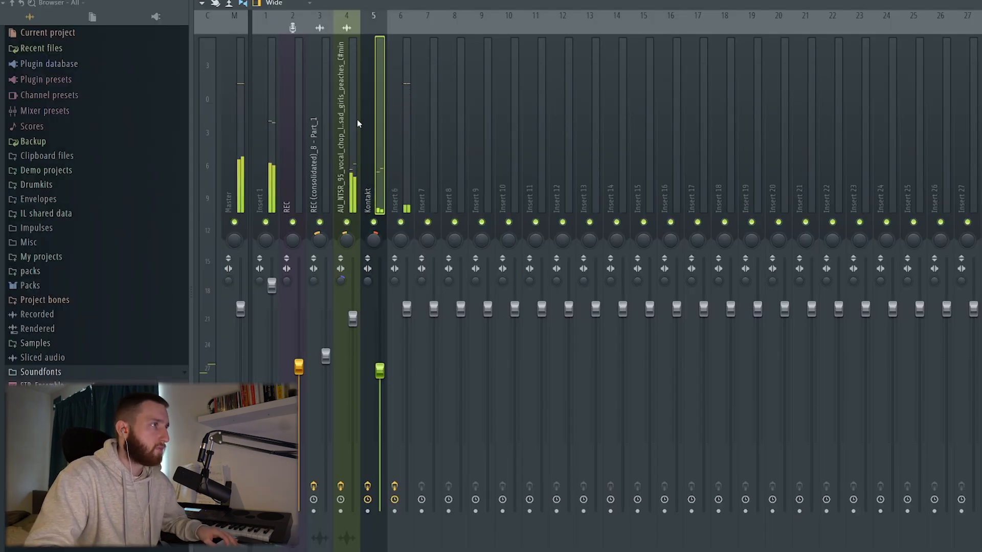
Lower the vocal chop's mixer track volume slightly while checking the balance against the Insert 1 track.
{"action": "left_click", "coordinate": [351, 147]}
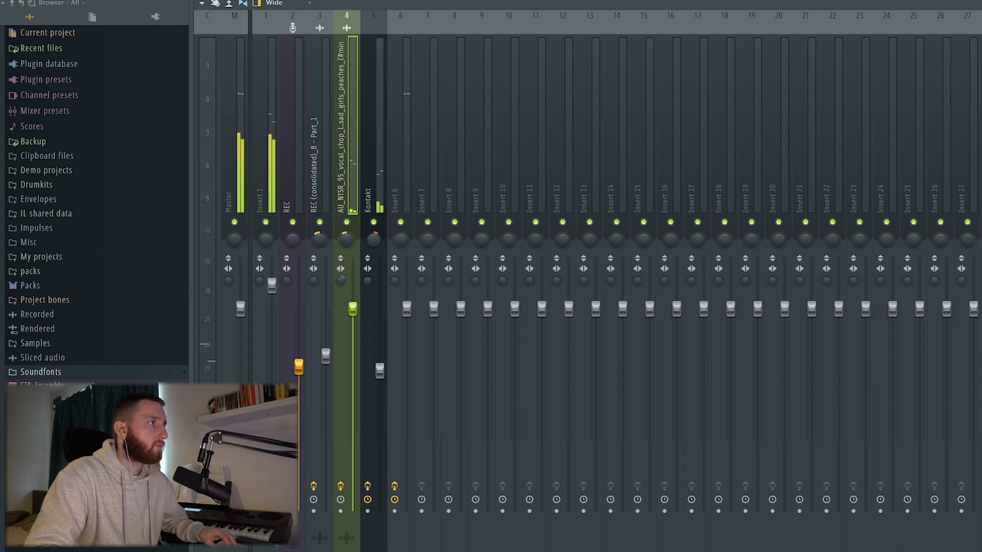
{"action": "left_click_drag", "start_coordinate": [353, 309], "coordinate": [353, 322]}
{"action": "left_click", "coordinate": [288, 118]}
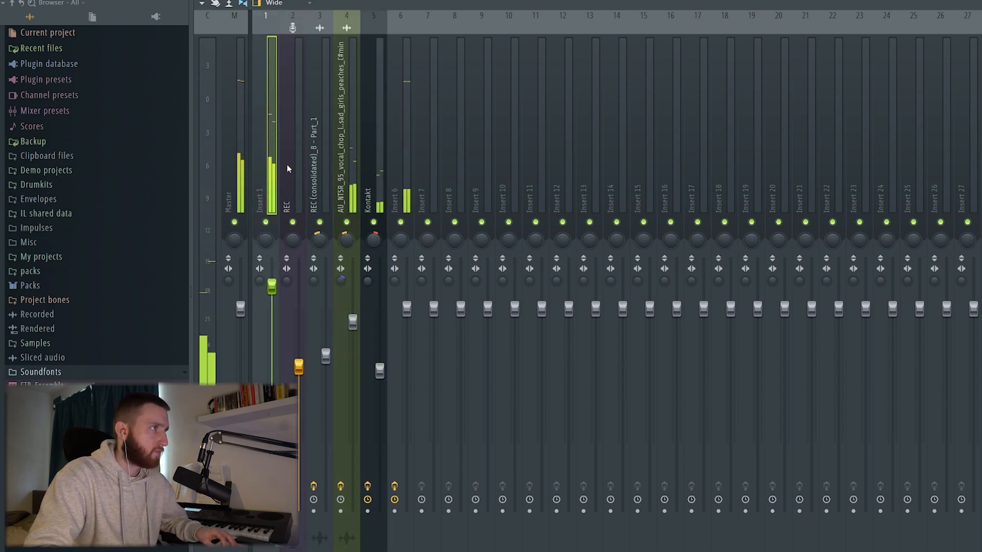
{"action": "left_click", "coordinate": [353, 151]}
{"action": "left_click", "coordinate": [375, 257]}
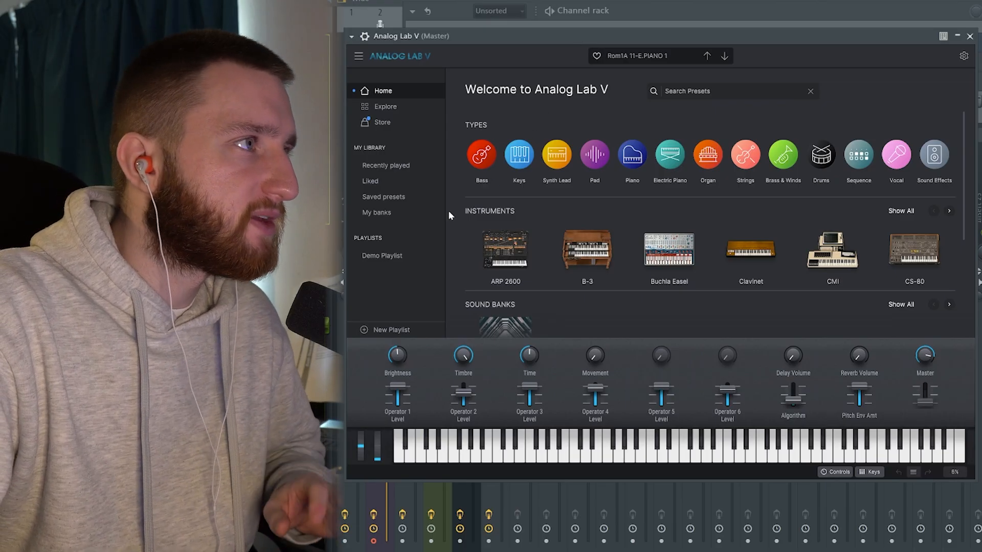
Load a preset from the Layers Vol 1 bank in Analog Lab V.
{"action": "left_click", "coordinate": [410, 215]}
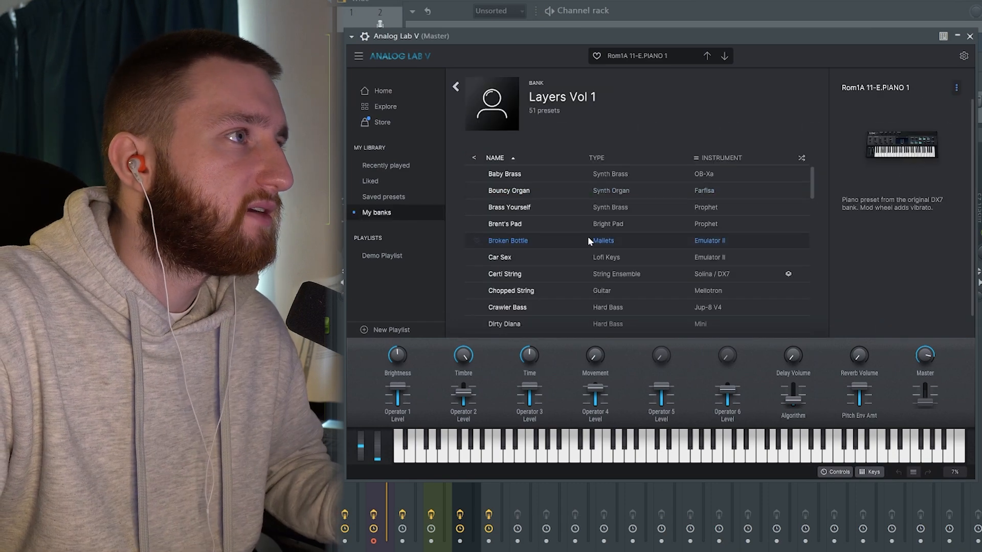
{"action": "scroll", "coordinate": [593, 244], "scroll_direction": "down", "scroll_amount": 5}
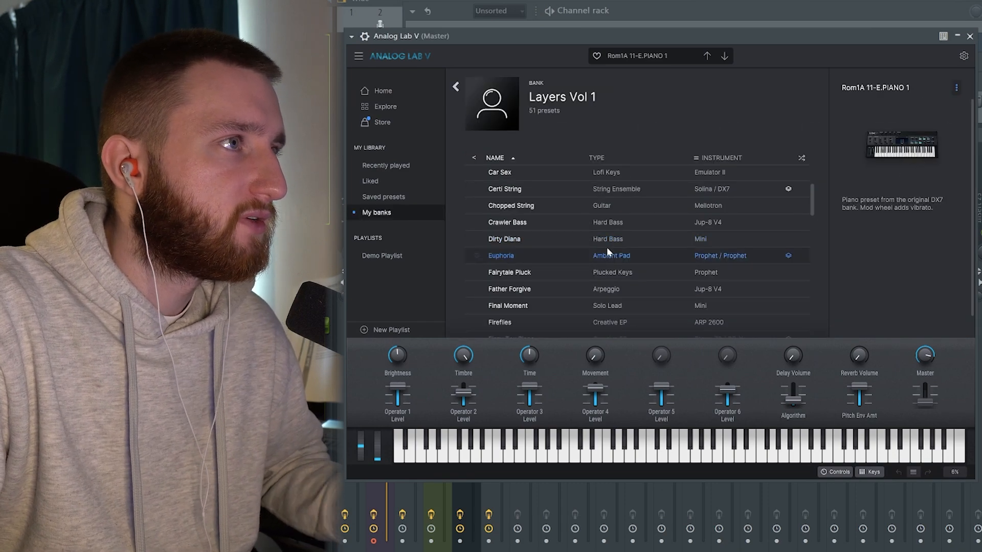
{"action": "scroll", "coordinate": [619, 256], "scroll_direction": "down", "scroll_amount": 5}
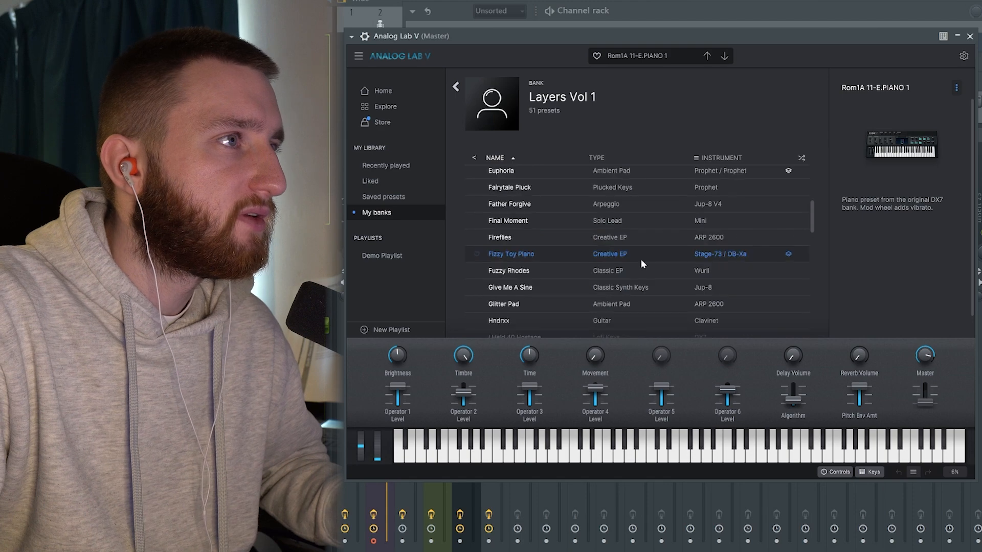
{"action": "scroll", "coordinate": [642, 261], "scroll_direction": "down", "scroll_amount": 3}
{"action": "left_click", "coordinate": [644, 253]}
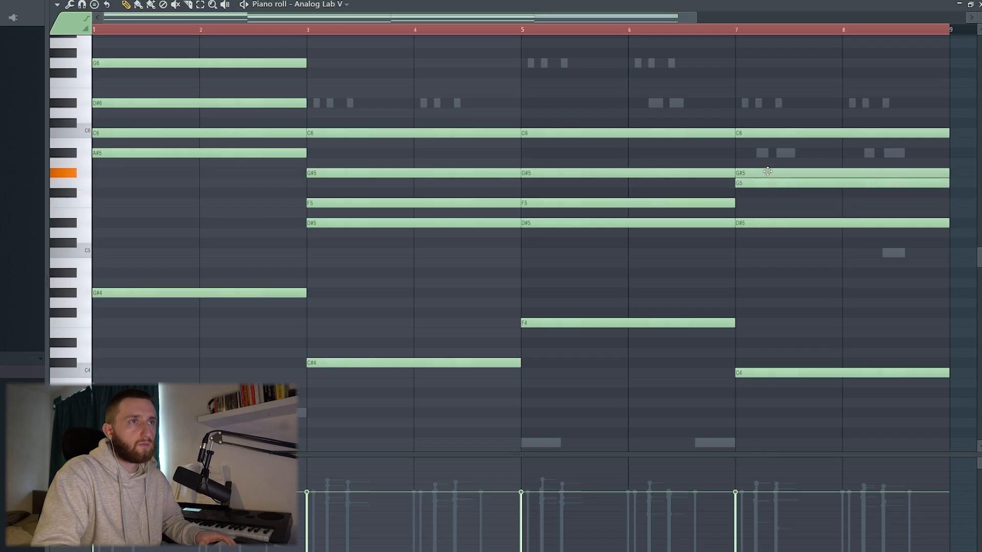
Raise the pitch of the G#5 note in the last Analog Lab V chord, starting at bar 7.
{"action": "left_click_drag", "start_coordinate": [767, 171], "coordinate": [767, 128]}
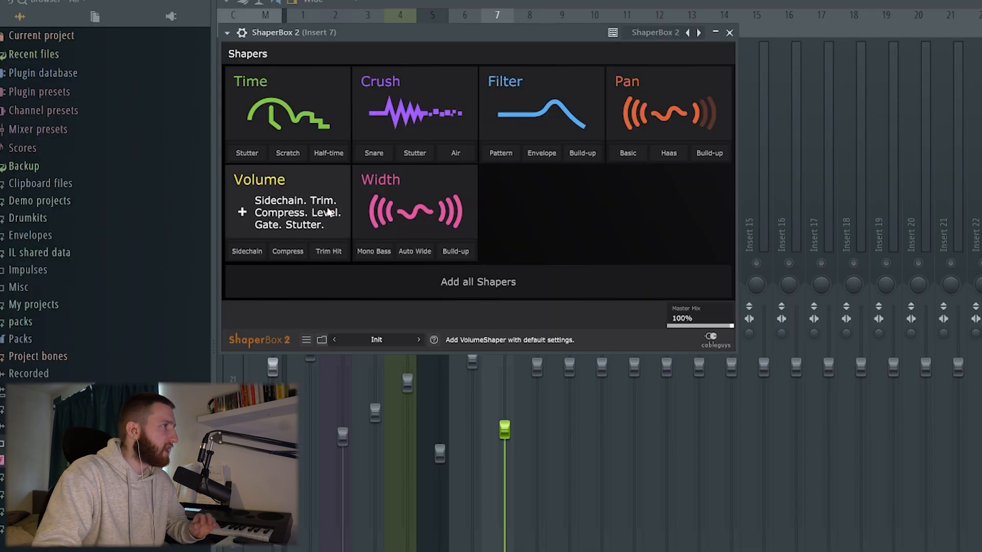
Add a VolumeShaper in ShaperBox 2 on Insert 7, apply the last Sidechain curve and open its length setting.
{"action": "left_click", "coordinate": [327, 207]}
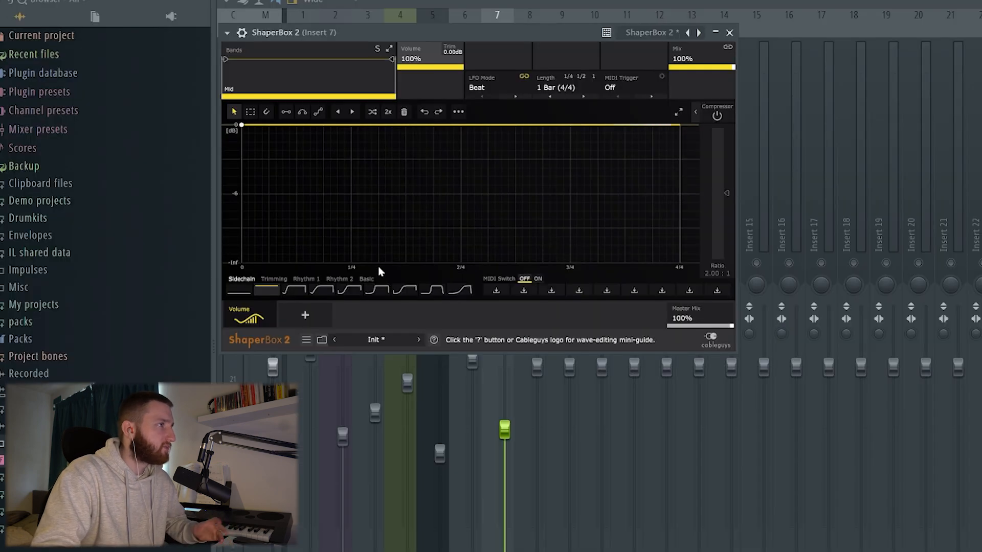
{"action": "left_click", "coordinate": [460, 290]}
{"action": "left_click", "coordinate": [563, 87]}
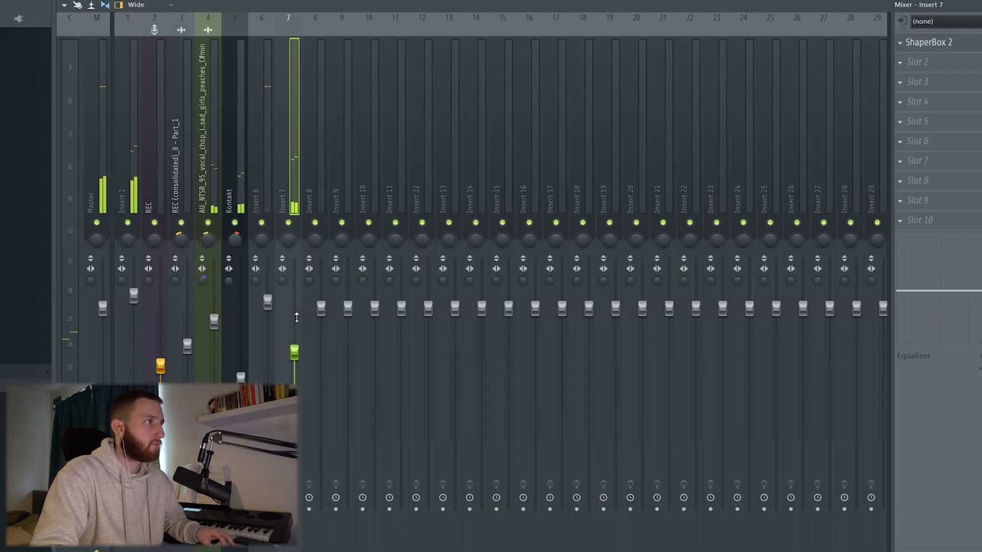
Add HalfTime to the fourth effect slot of the Kontakt mixer track and close its window.
{"action": "left_click", "coordinate": [254, 60]}
{"action": "left_click", "coordinate": [237, 160]}
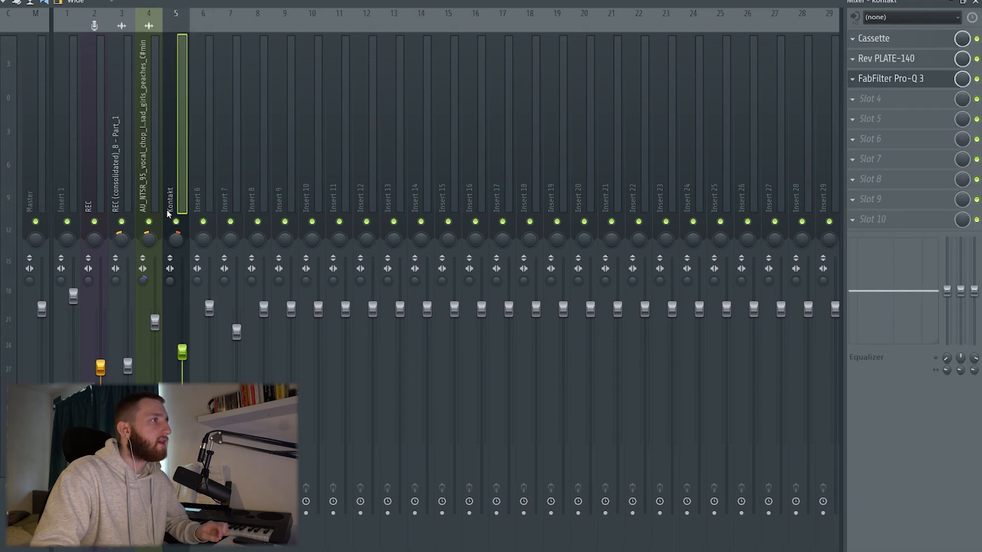
{"action": "left_click", "coordinate": [860, 98]}
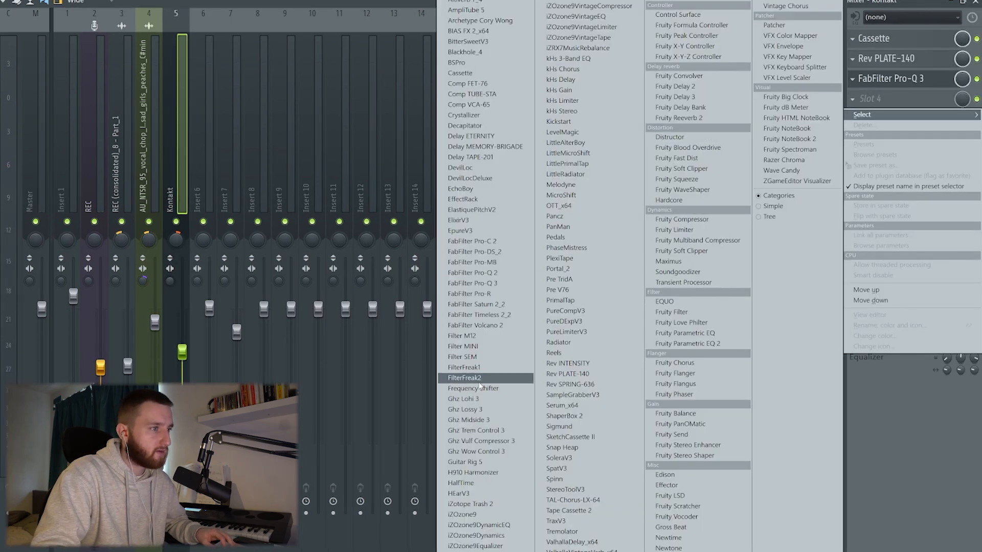
{"action": "left_click", "coordinate": [469, 482]}
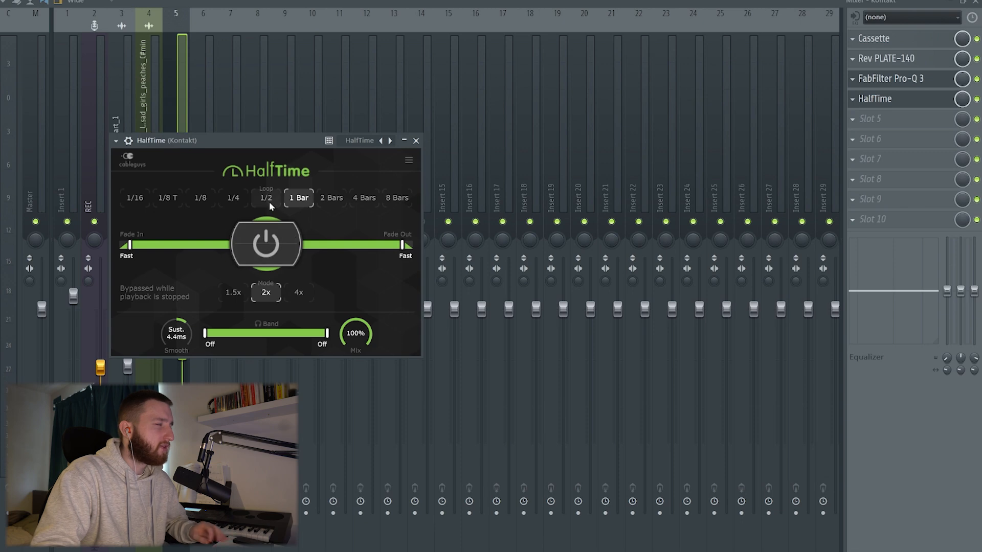
{"action": "left_click", "coordinate": [417, 140]}
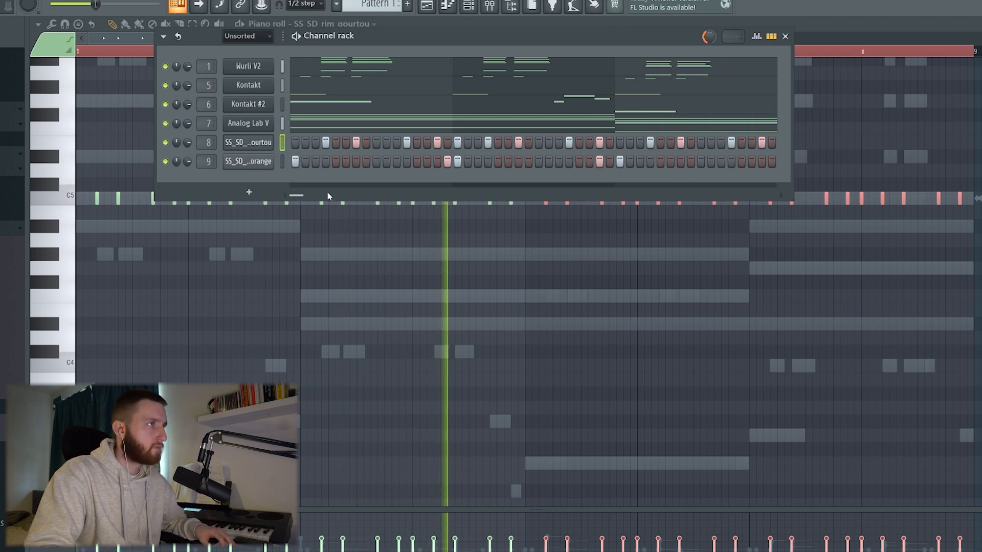
Open the SS_SD_kick_orange channel's pattern in the piano roll.
{"action": "right_click", "coordinate": [271, 160]}
{"action": "left_click", "coordinate": [297, 161]}
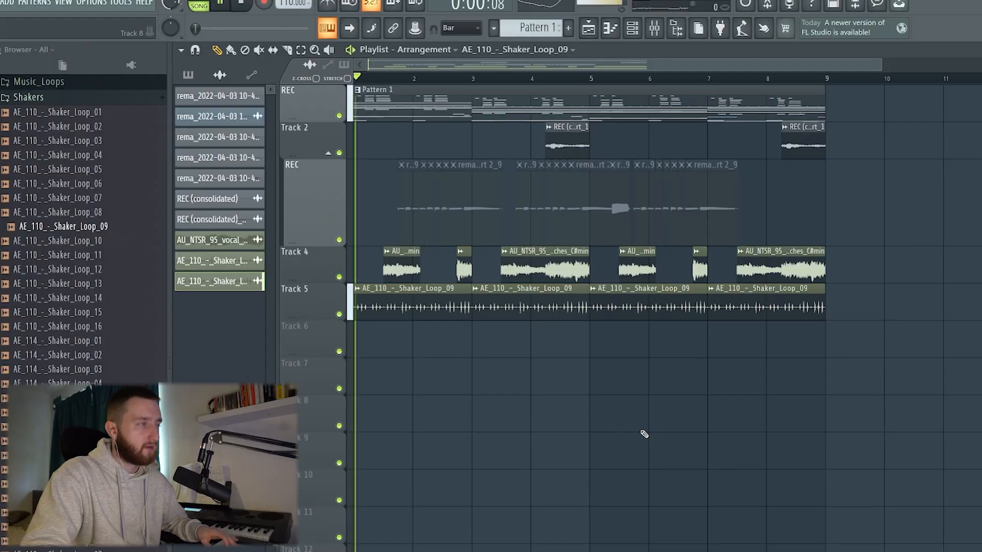
Show the channel rack and select the SS_SD_rim_ourtou channel.
{"action": "left_click", "coordinate": [633, 29]}
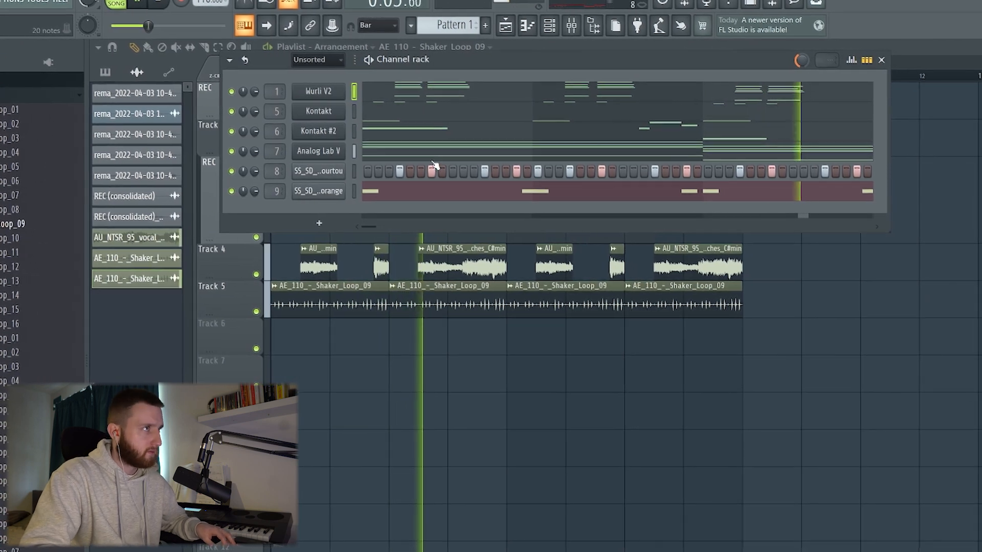
{"action": "left_click", "coordinate": [311, 171]}
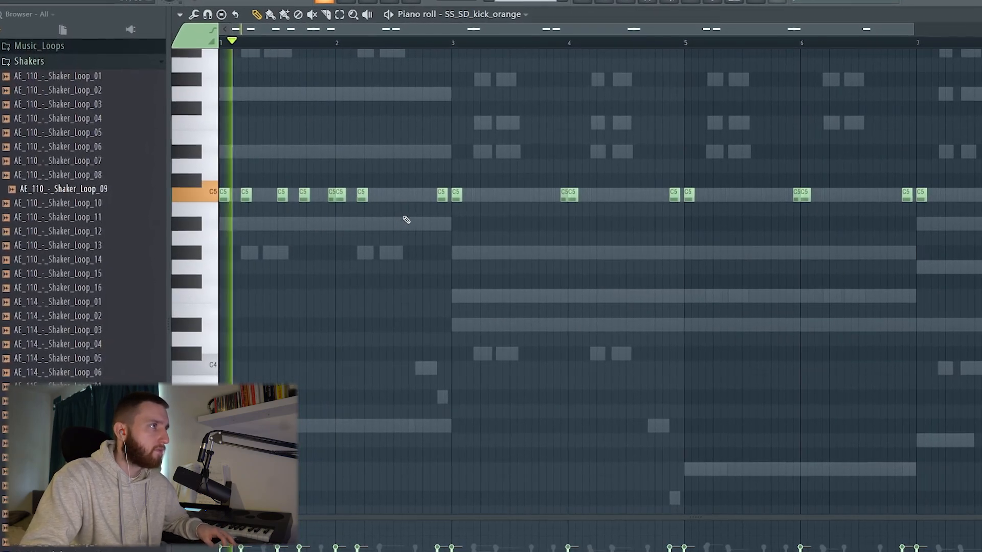
Add C5 kick notes in the second half of bar 2 and delete the kick just before bar 3.
{"action": "left_click_drag", "start_coordinate": [402, 197], "coordinate": [421, 200]}
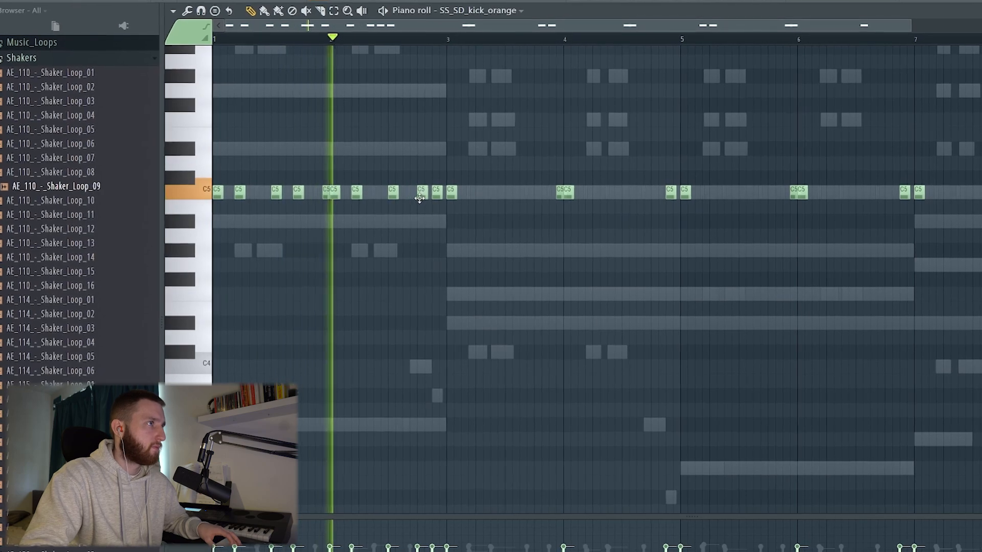
{"action": "right_click", "coordinate": [438, 193]}
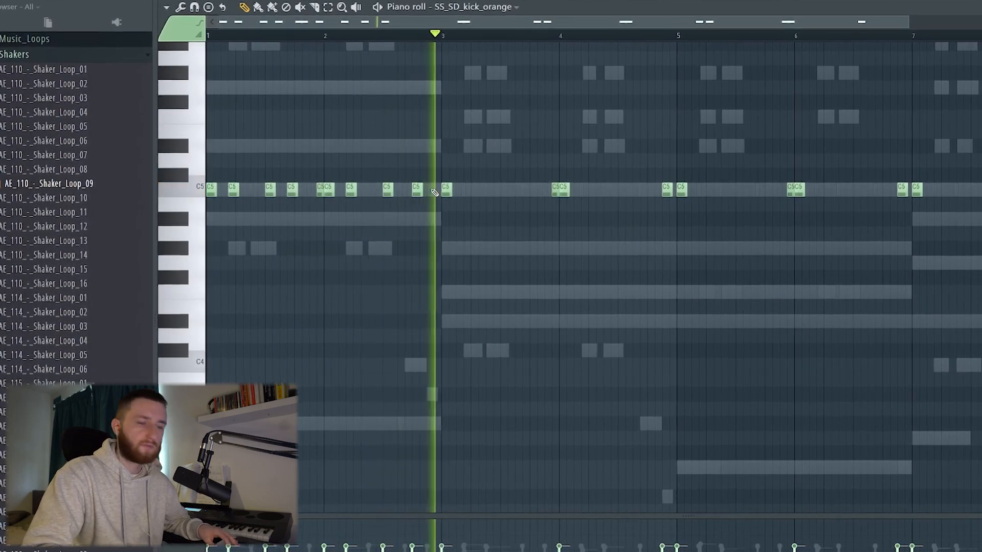